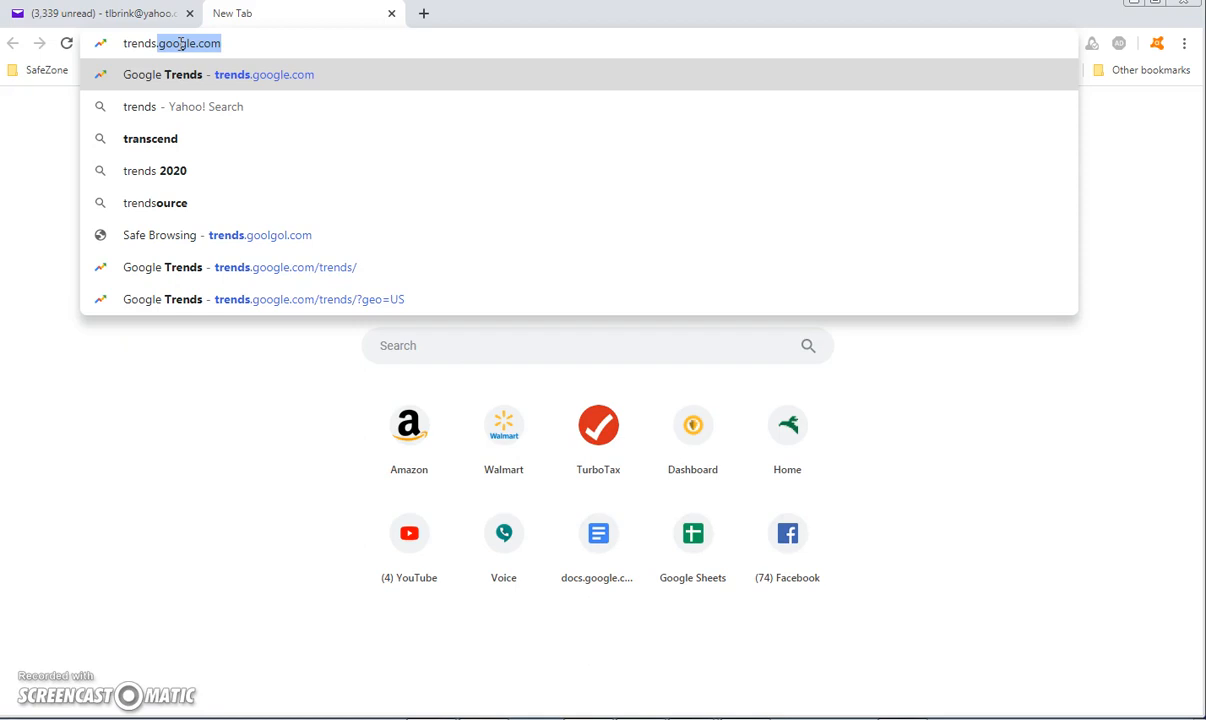
# Open trends.google.com and explore the search term "prozac"
pyautogui.press('Right')
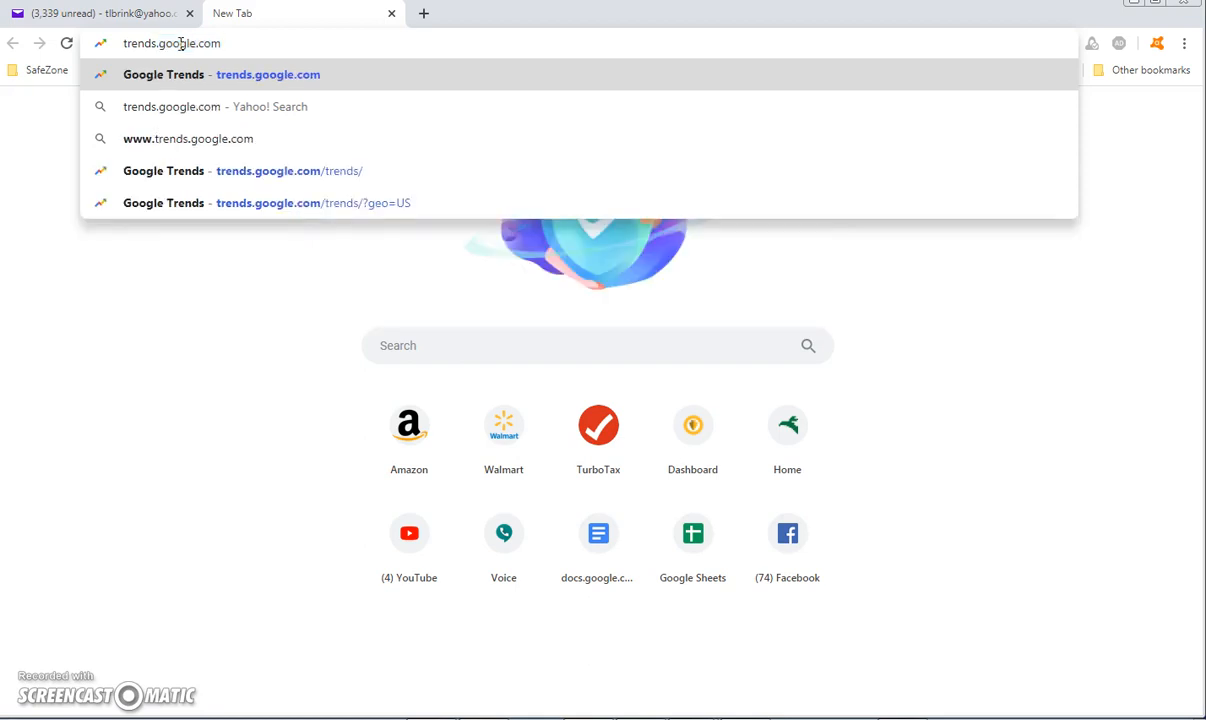
pyautogui.press('Return')
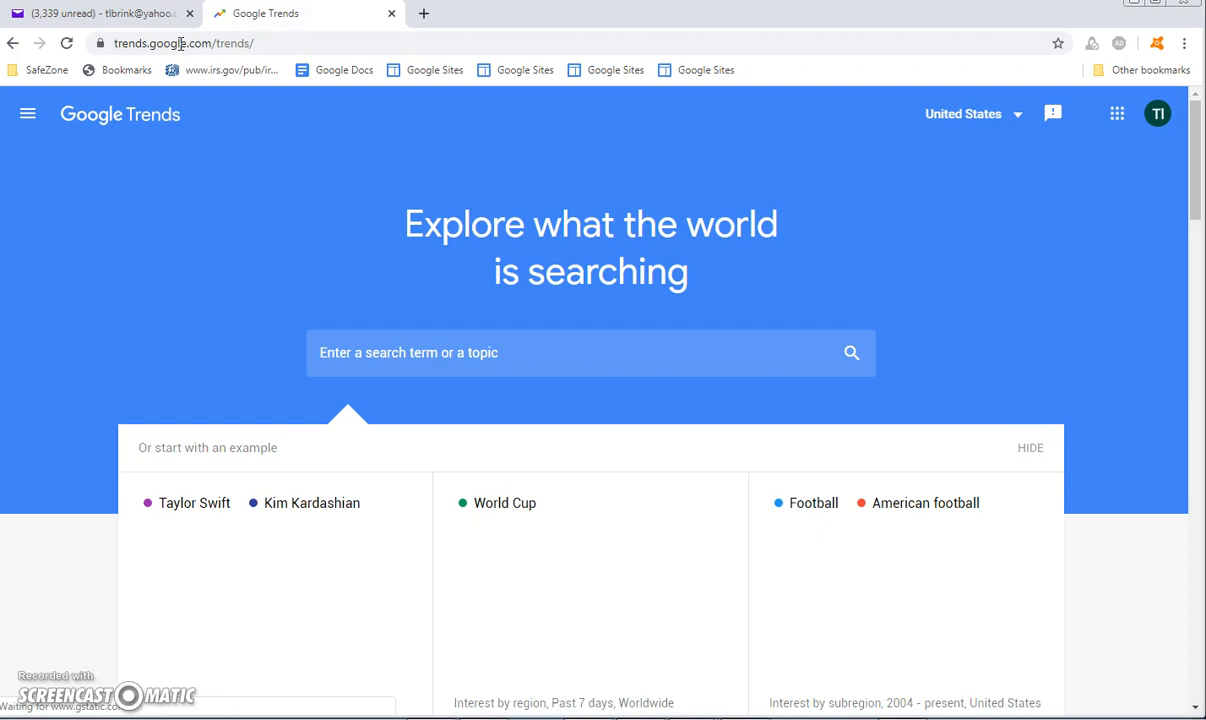
pyautogui.click(370, 358)
pyautogui.write('prozac')
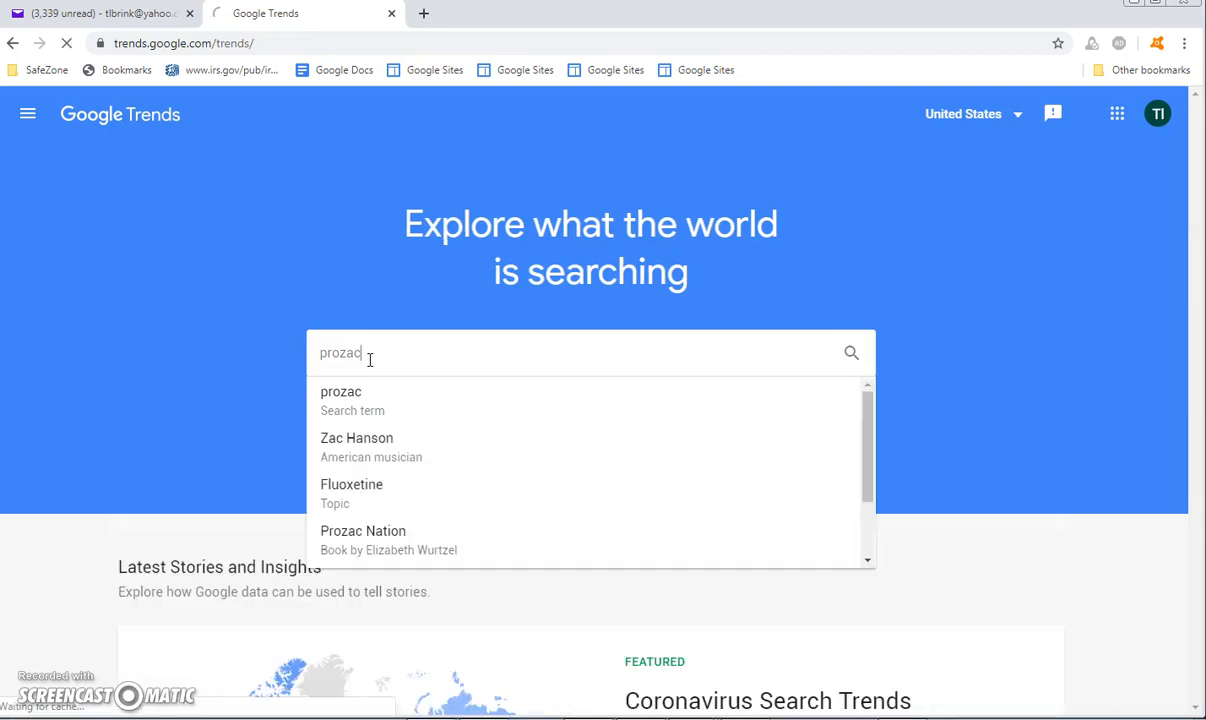
pyautogui.press('Return')
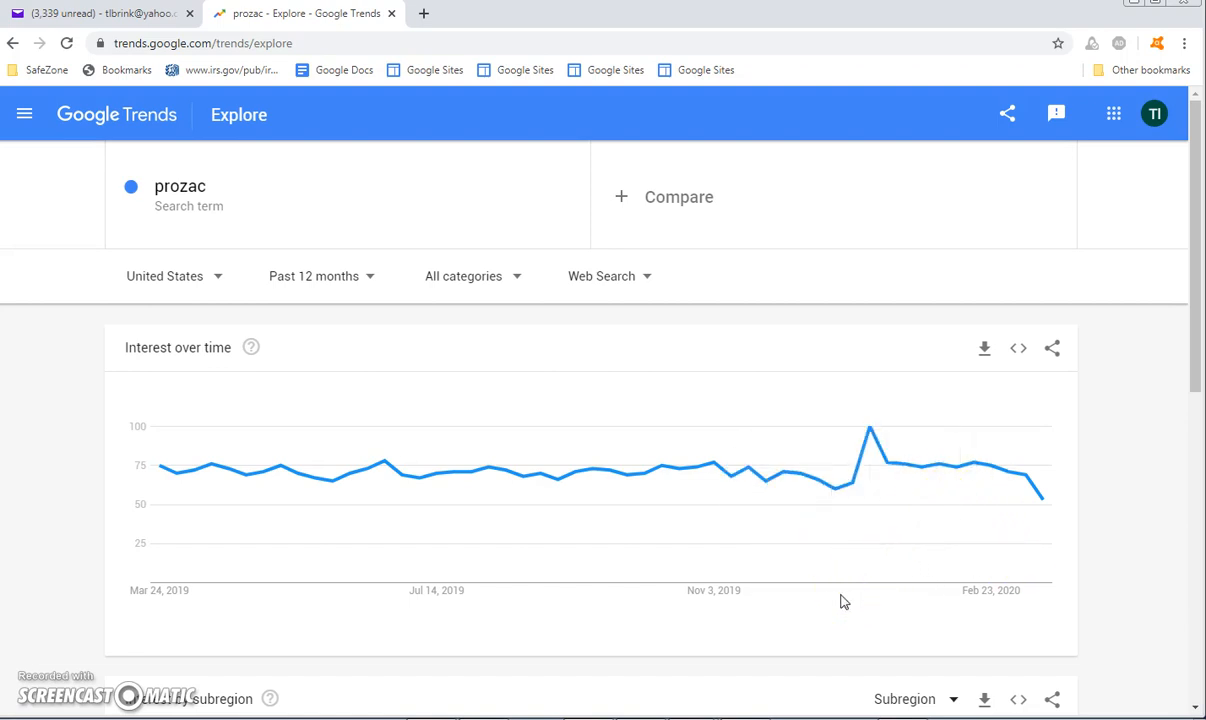
# Set the time range to 2004 - present and examine the peaks on the prozac interest graph
pyautogui.moveTo(872, 440)
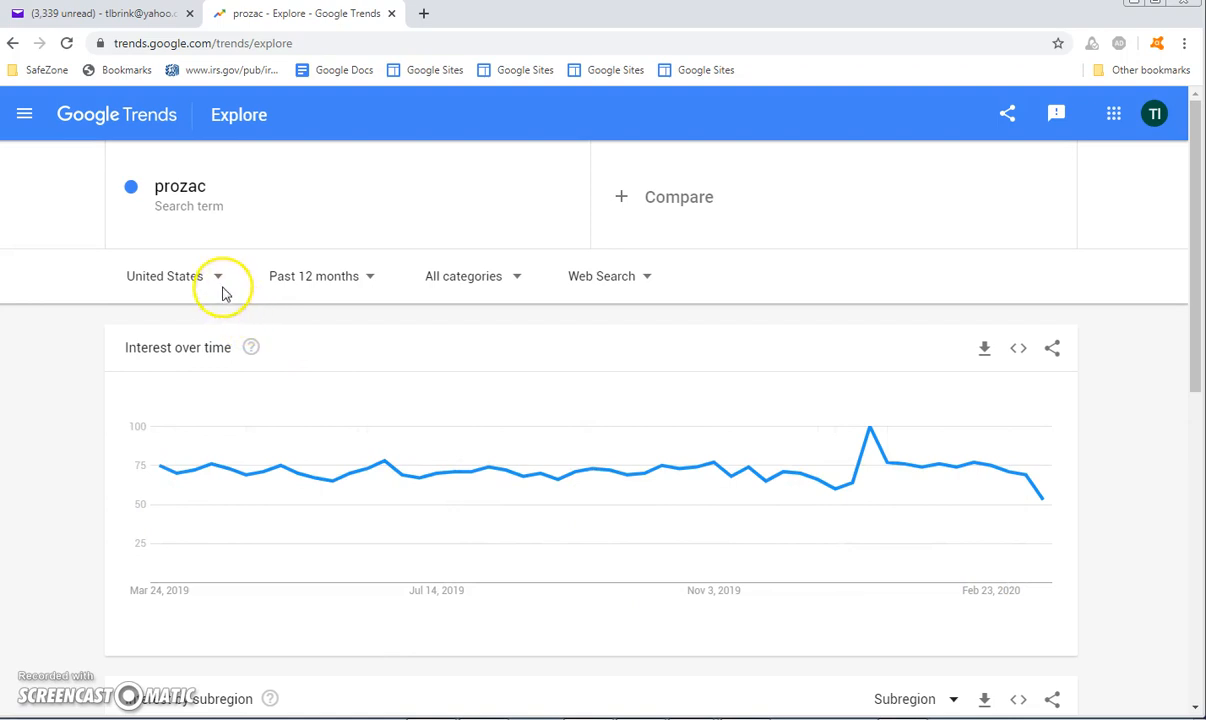
pyautogui.click(366, 279)
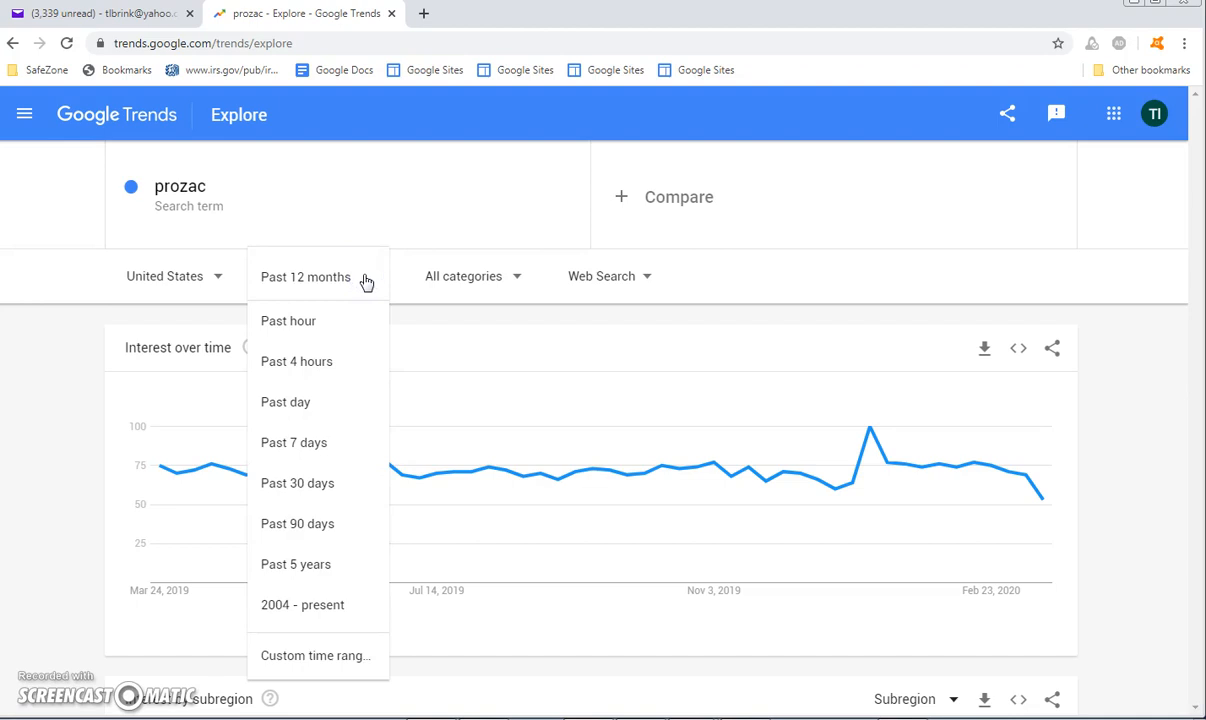
pyautogui.click(298, 608)
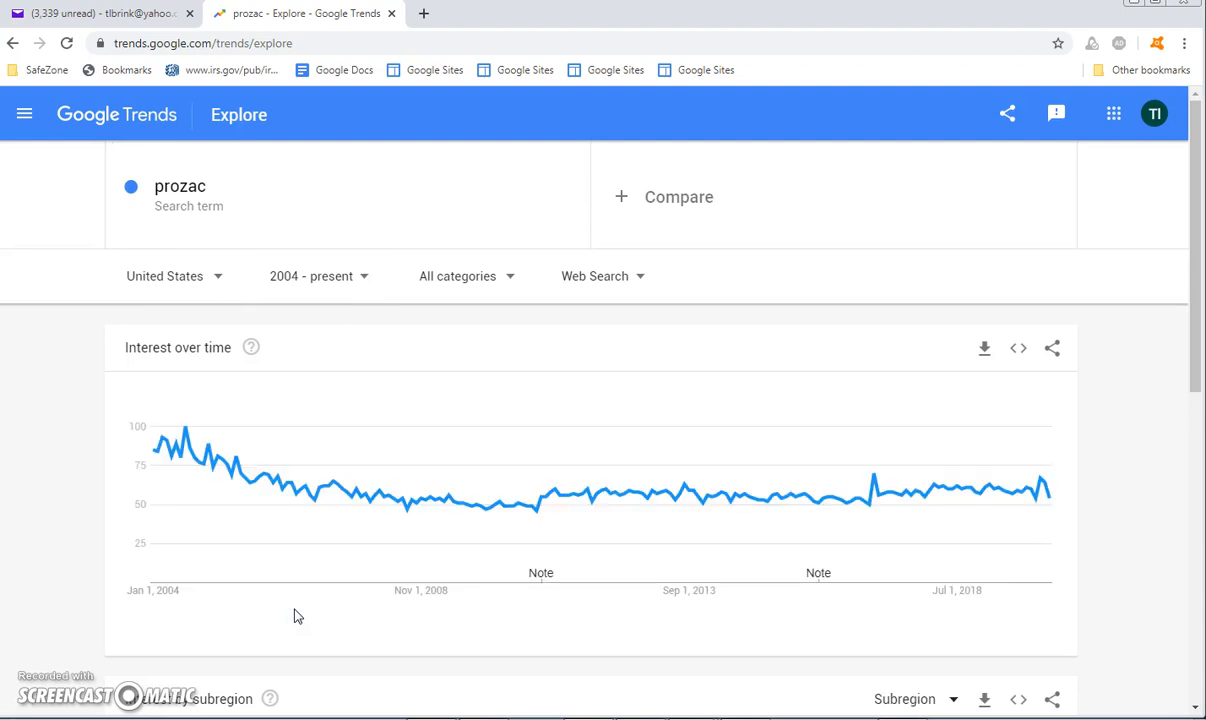
pyautogui.moveTo(890, 467)
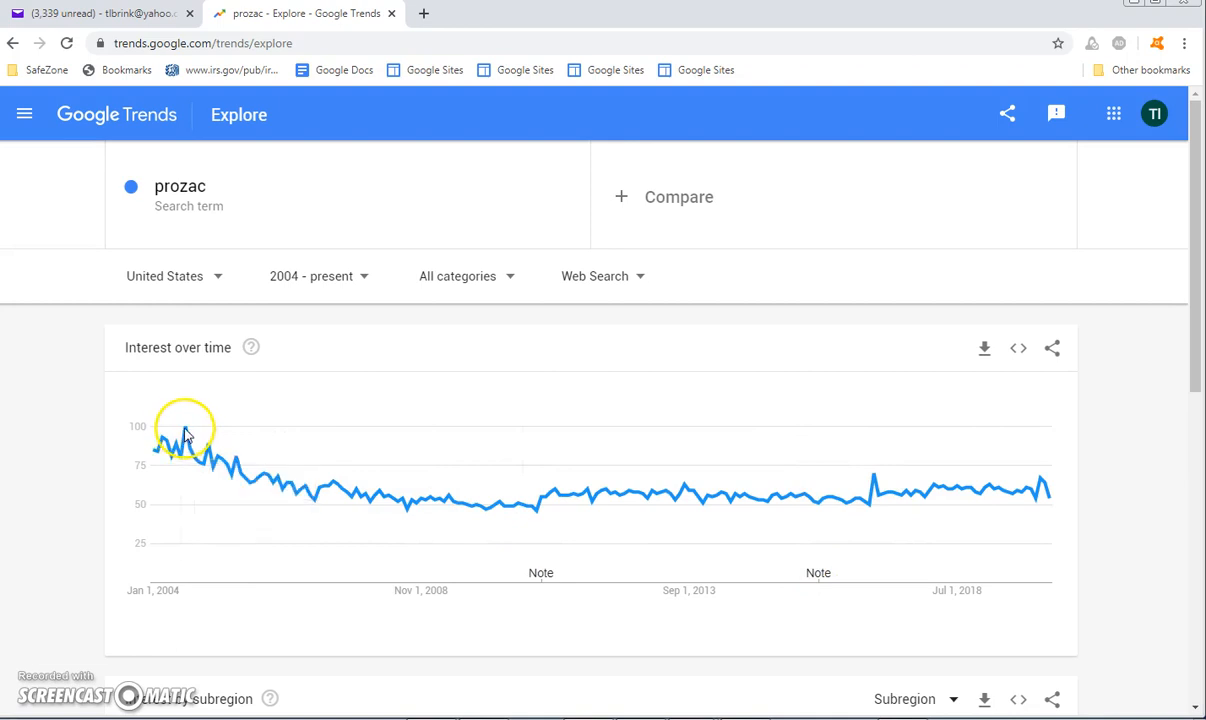
pyautogui.moveTo(189, 436)
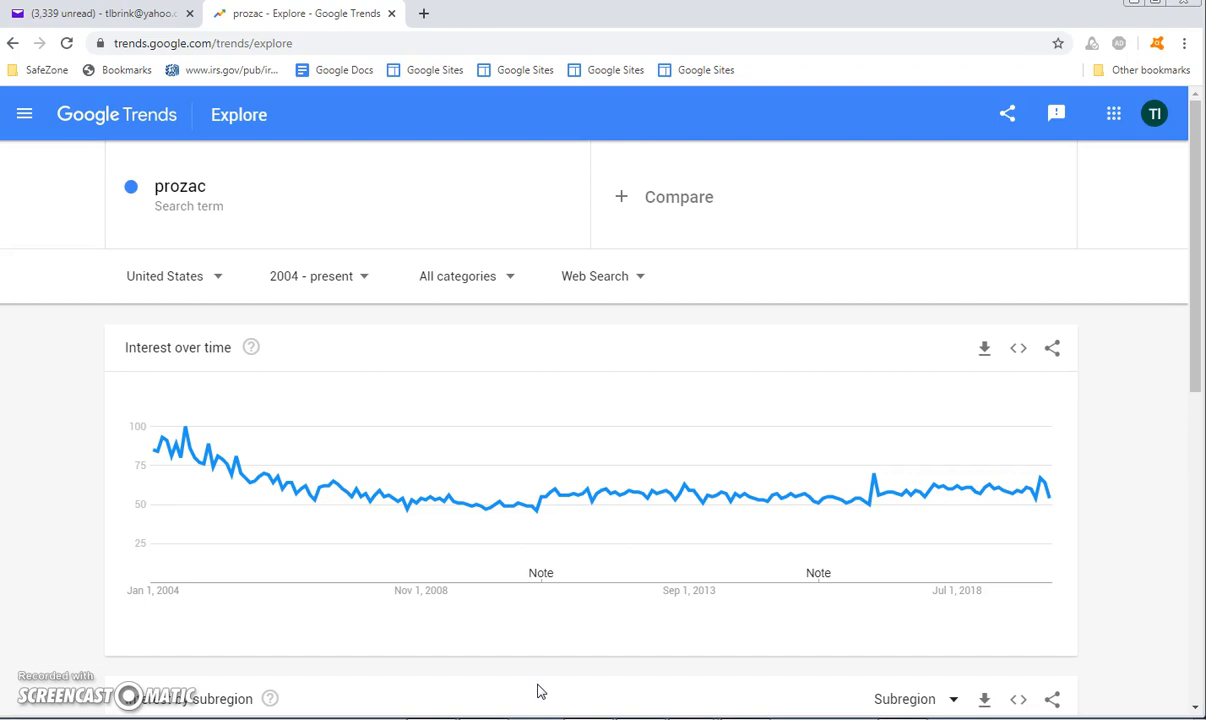
# Add "fluoxetine" as a comparison search term alongside prozac
pyautogui.click(658, 200)
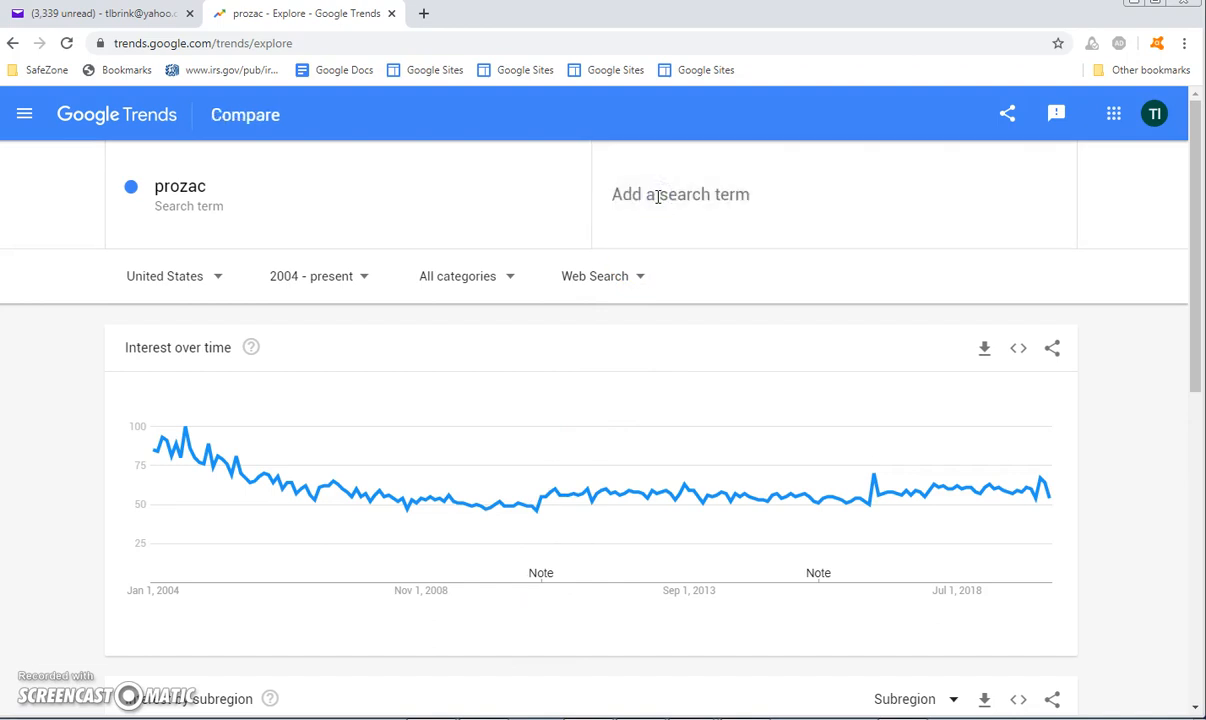
pyautogui.write('fluoxe')
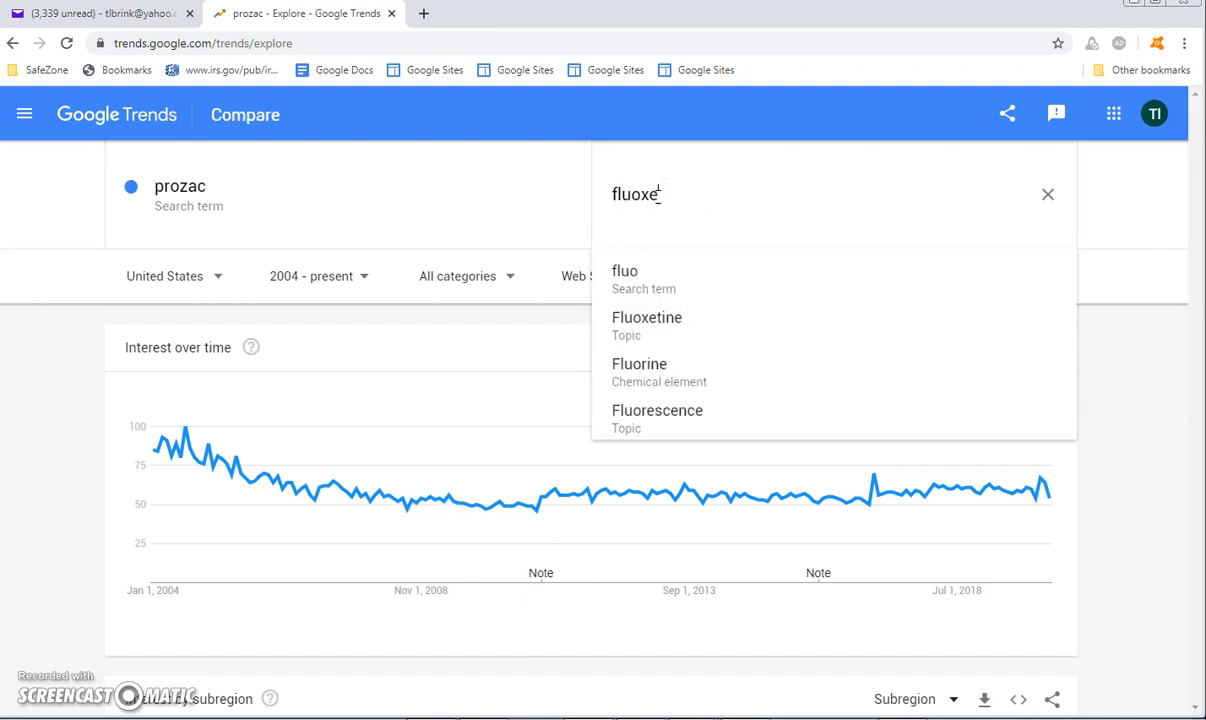
pyautogui.write('tine')
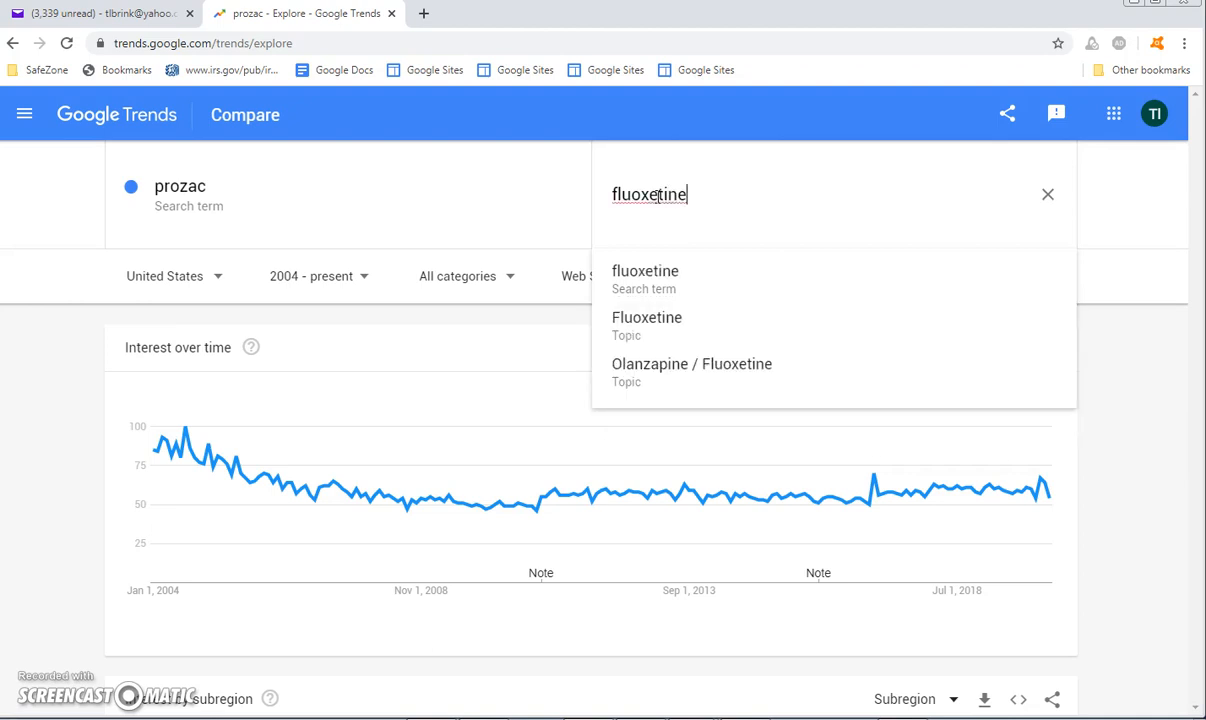
pyautogui.press('Return')
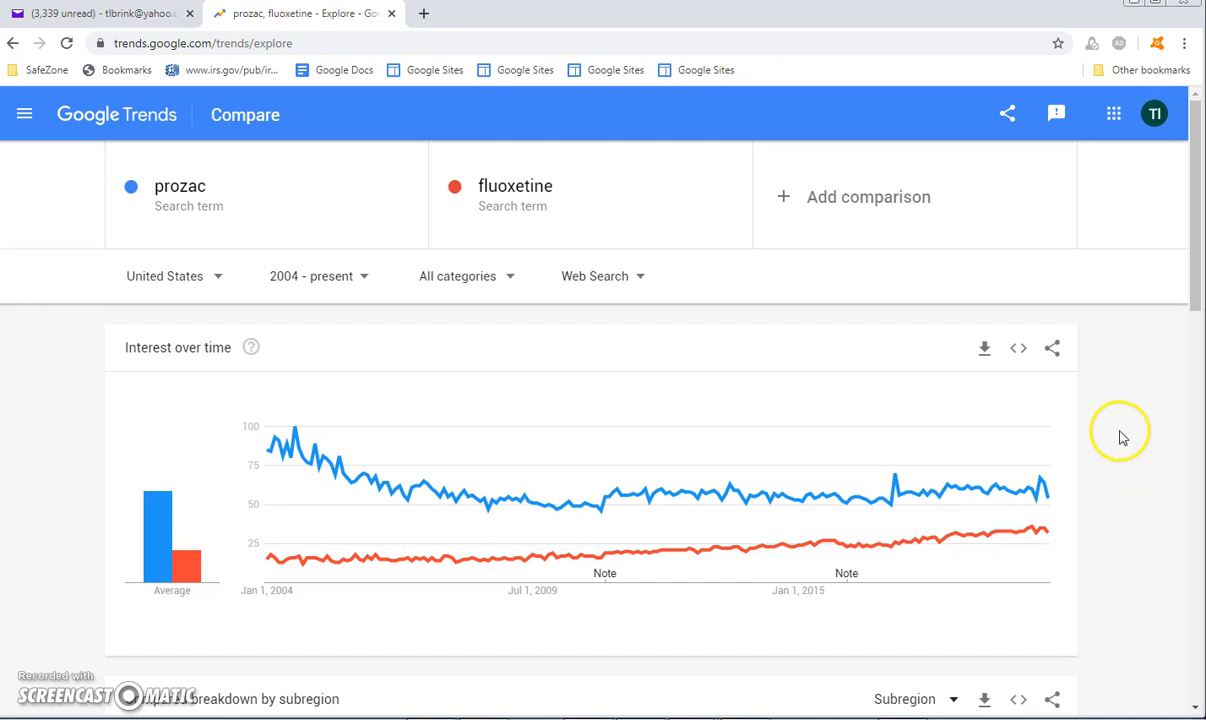
# Download the Interest over time data for prozac and fluoxetine and open the downloaded file in Excel
pyautogui.click(984, 350)
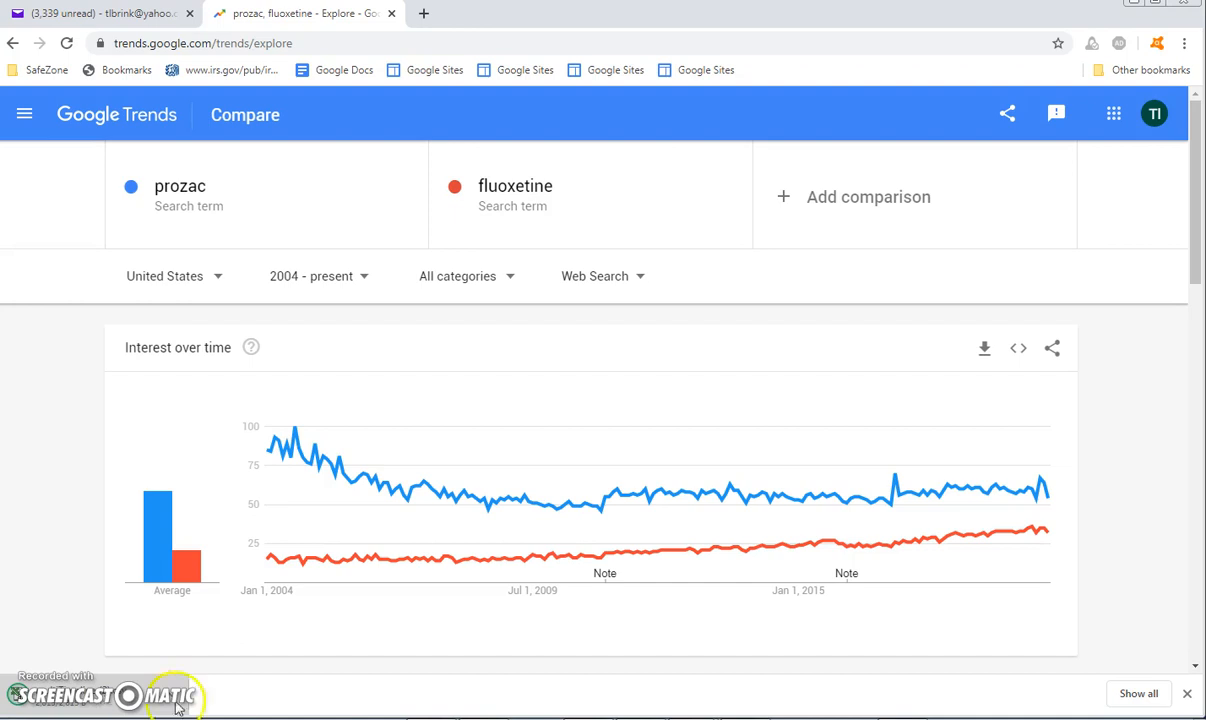
pyautogui.click(115, 695)
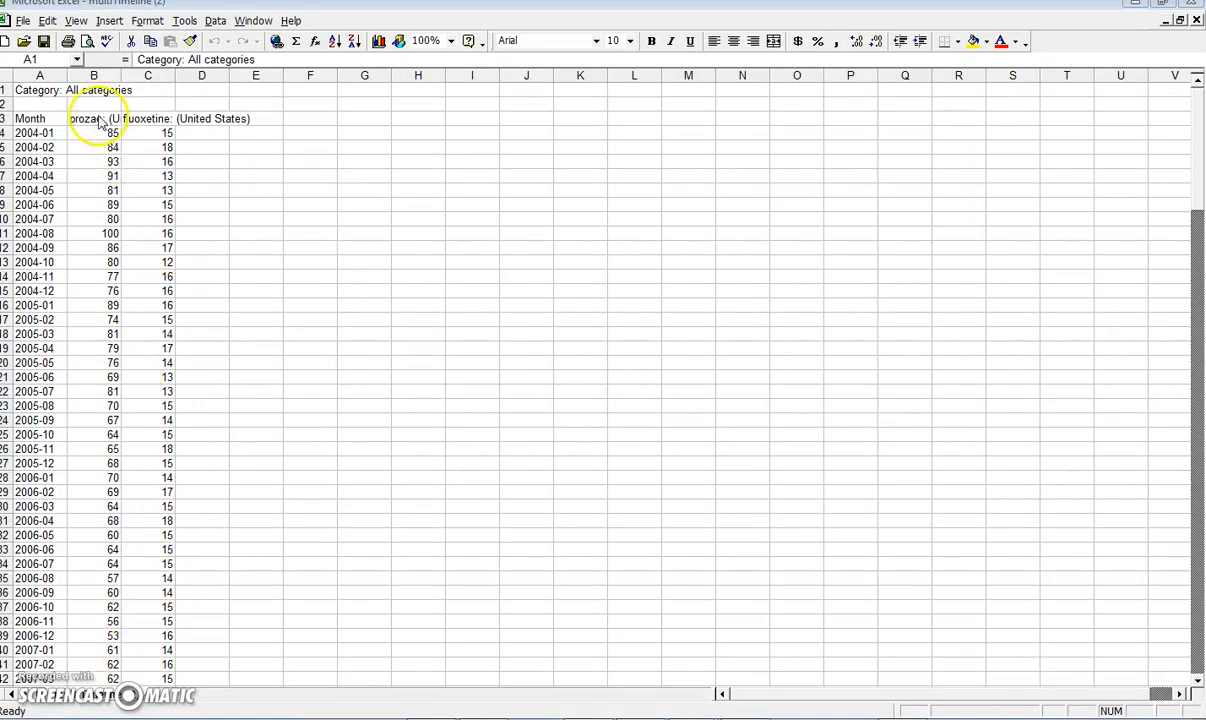
# Widen columns B and C to fit the full prozac and fluoxetine headers
pyautogui.click(22, 21)
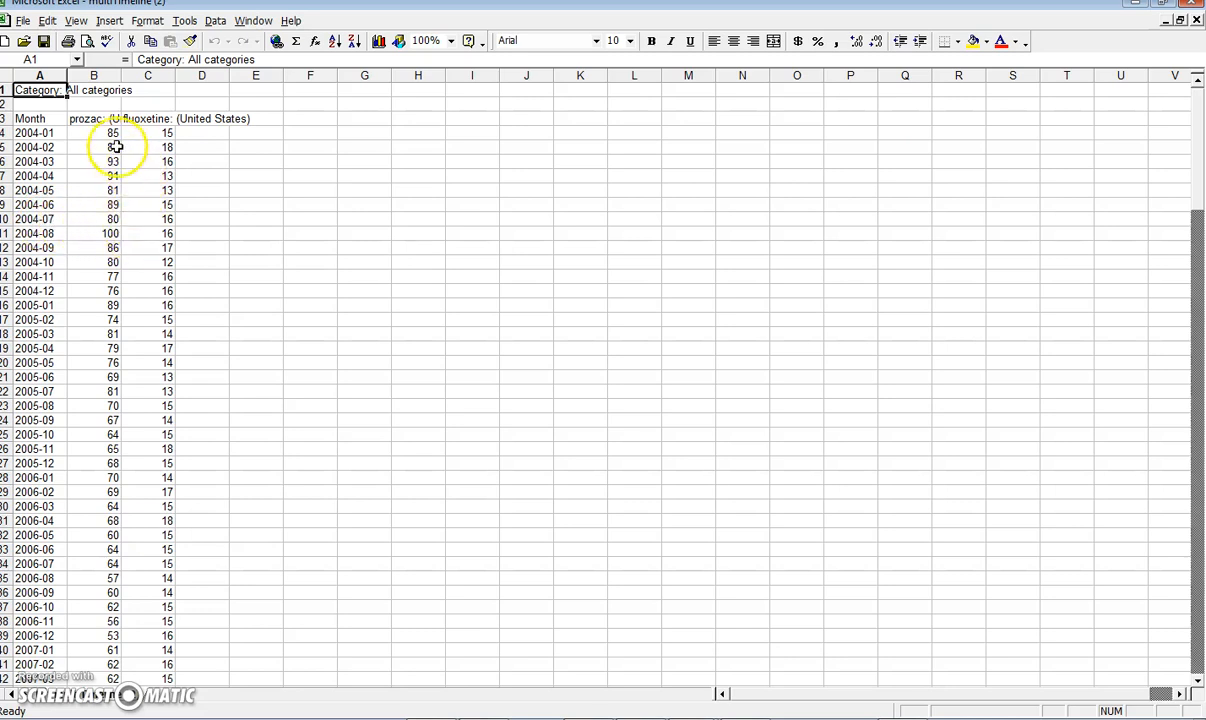
pyautogui.doubleClick(119, 77)
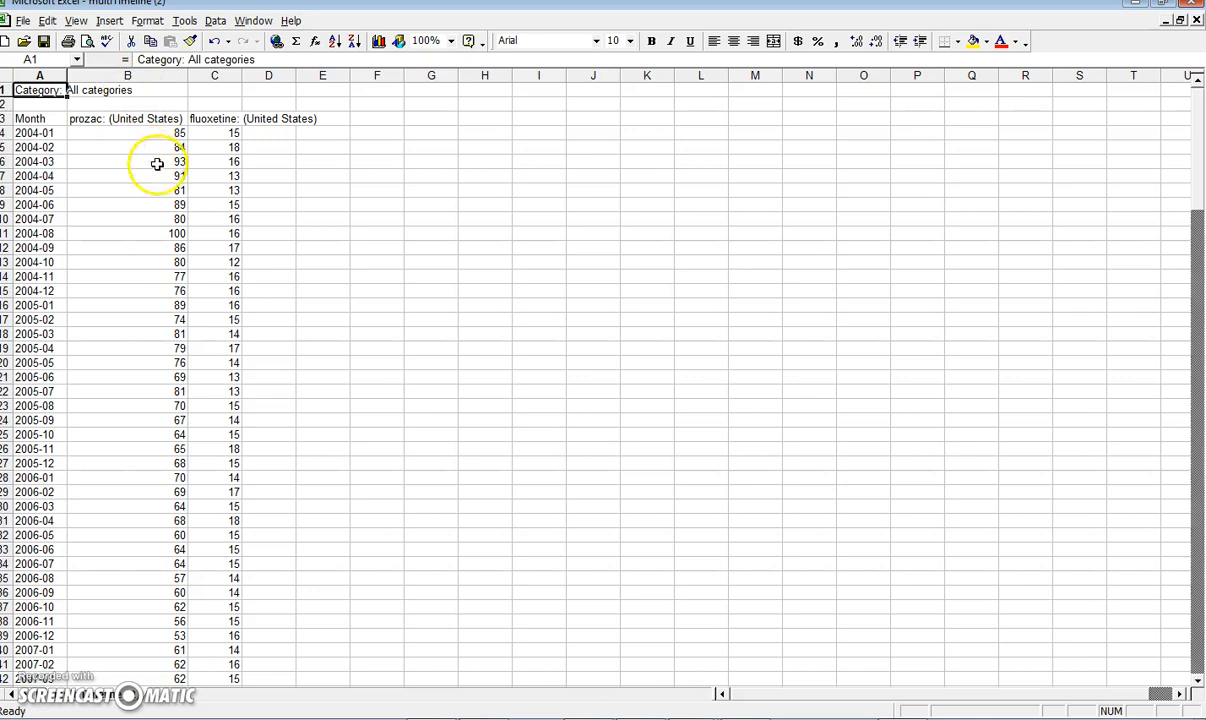
pyautogui.doubleClick(240, 76)
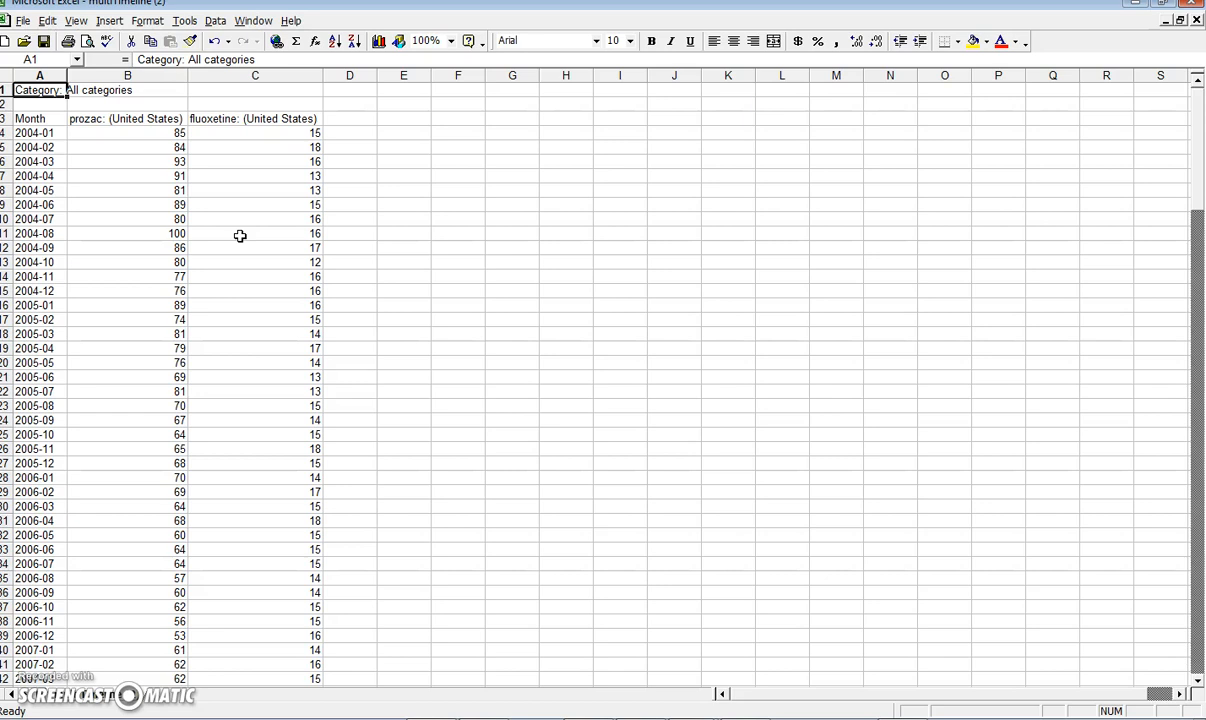
# Switch back to Google Trends and remove prozac from the comparison
pyautogui.click(1139, 8)
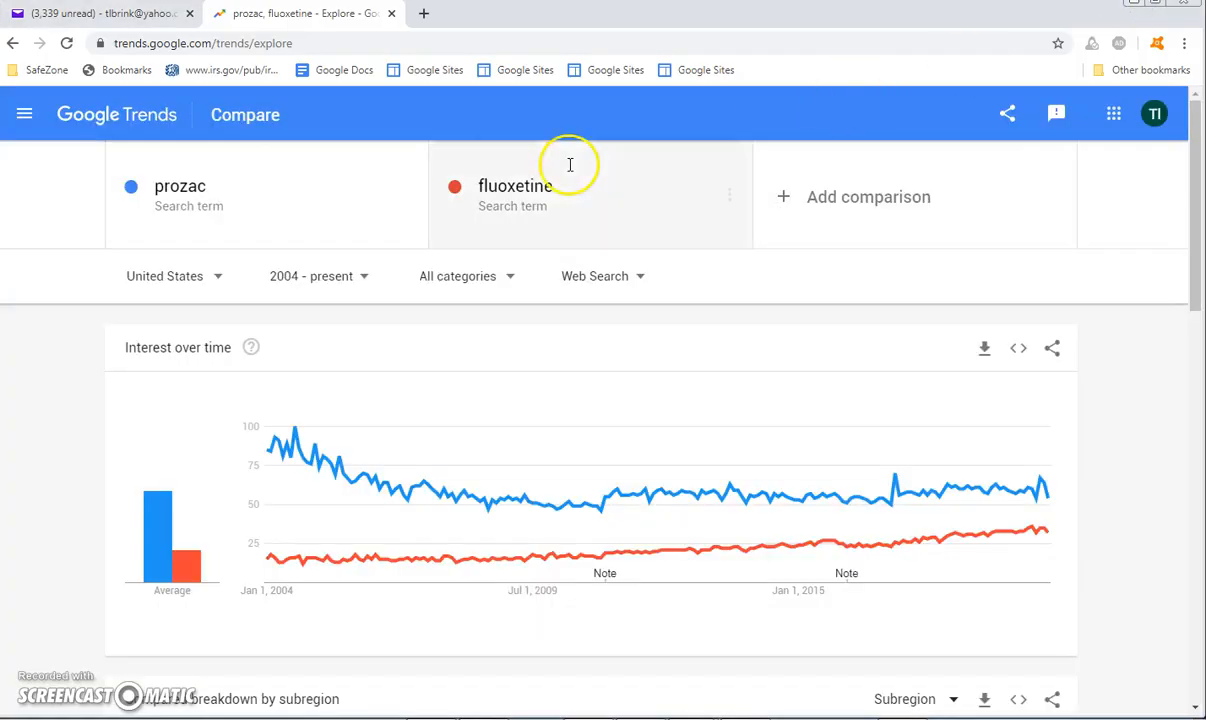
pyautogui.click(405, 199)
pyautogui.click(350, 193)
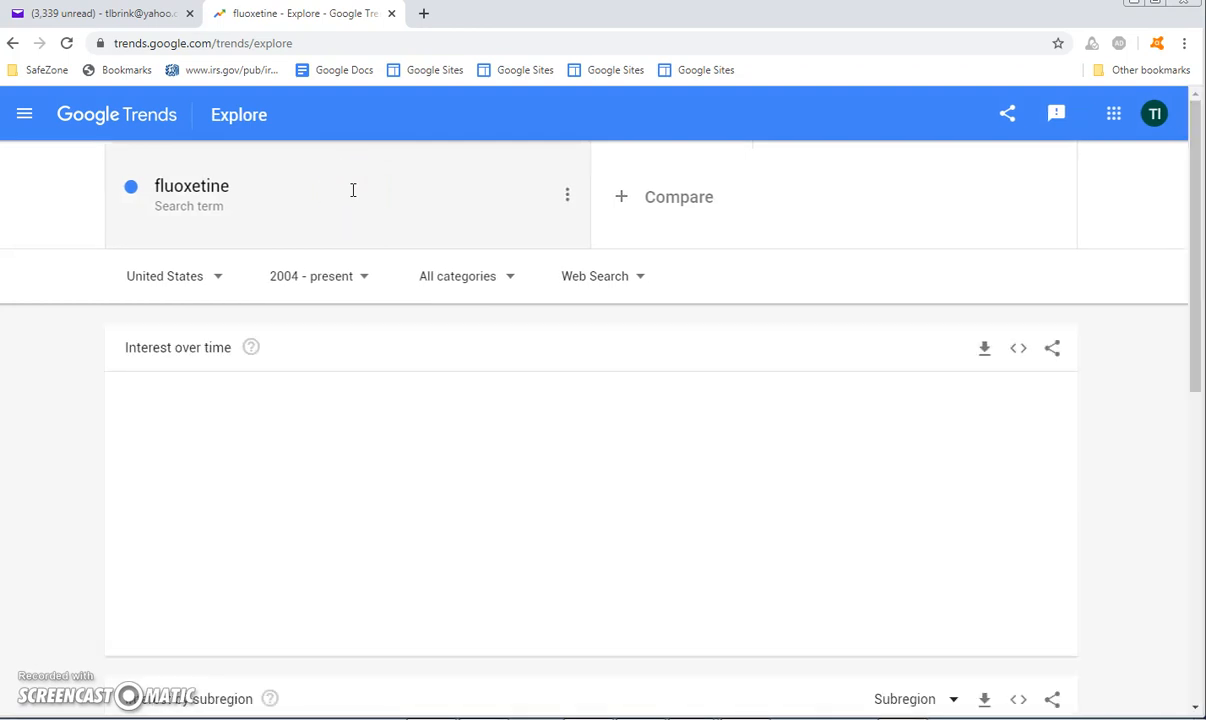
# Download the Interest over time data for fluoxetine alone and open the file in Excel
pyautogui.click(985, 355)
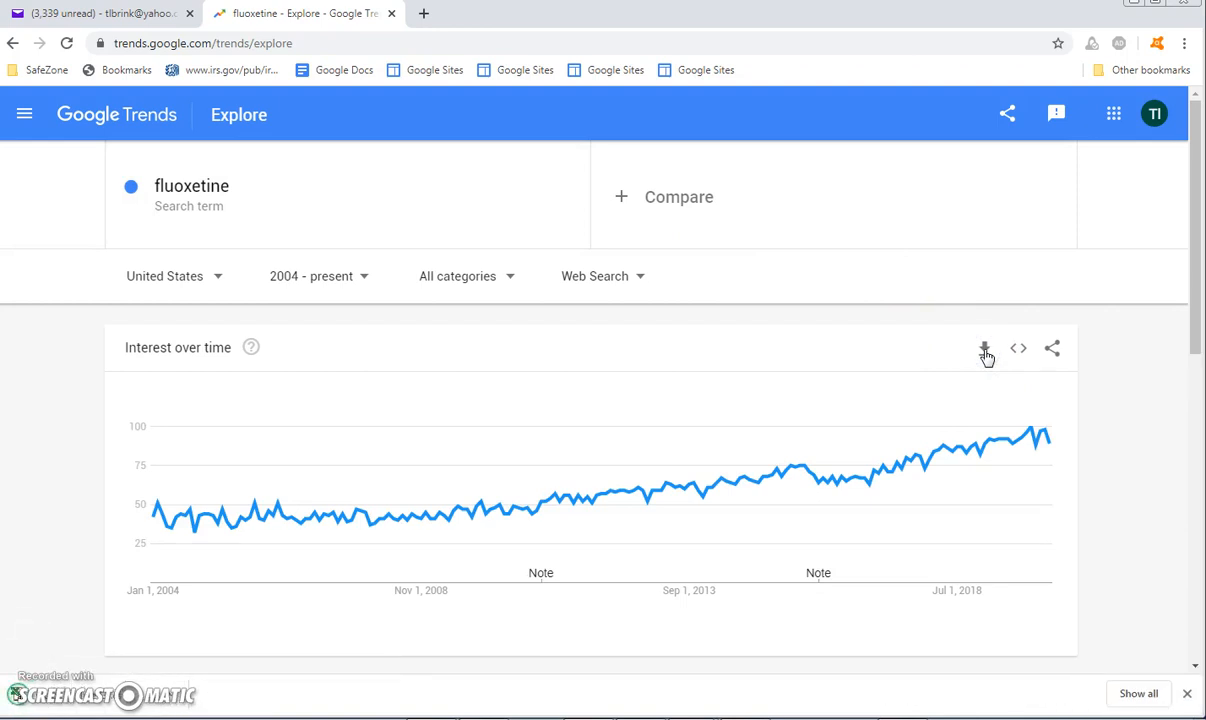
pyautogui.click(108, 689)
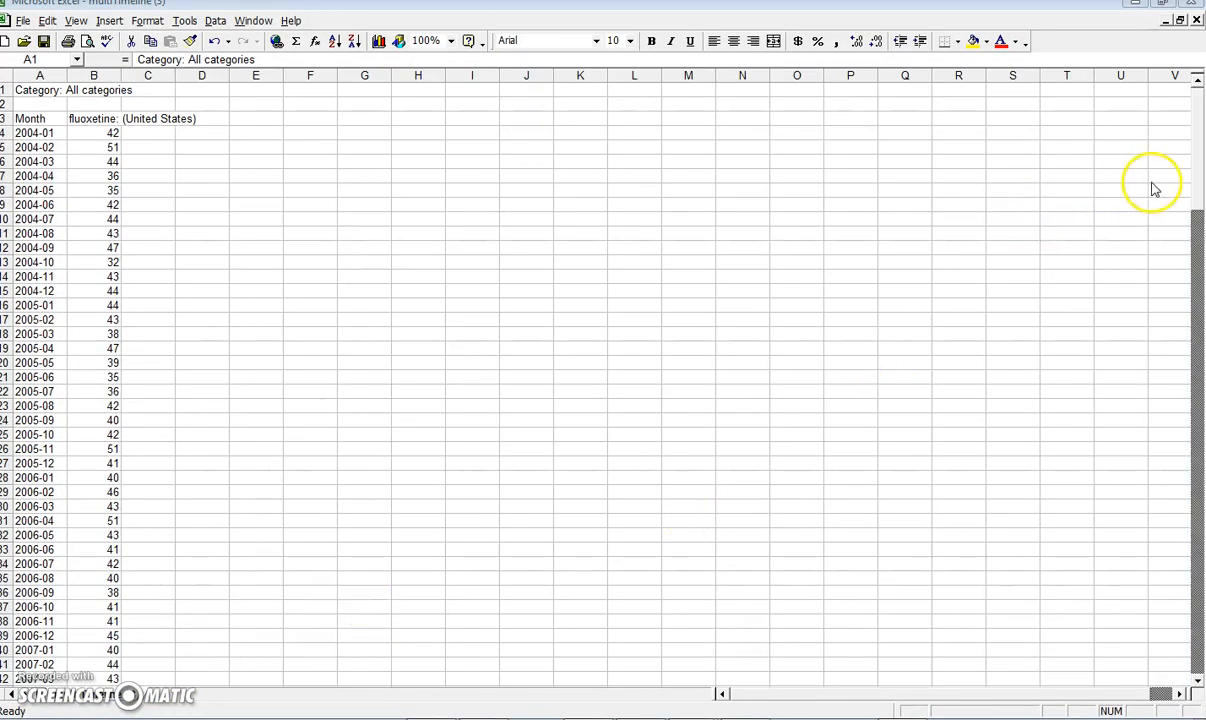
pyautogui.click(1197, 194)
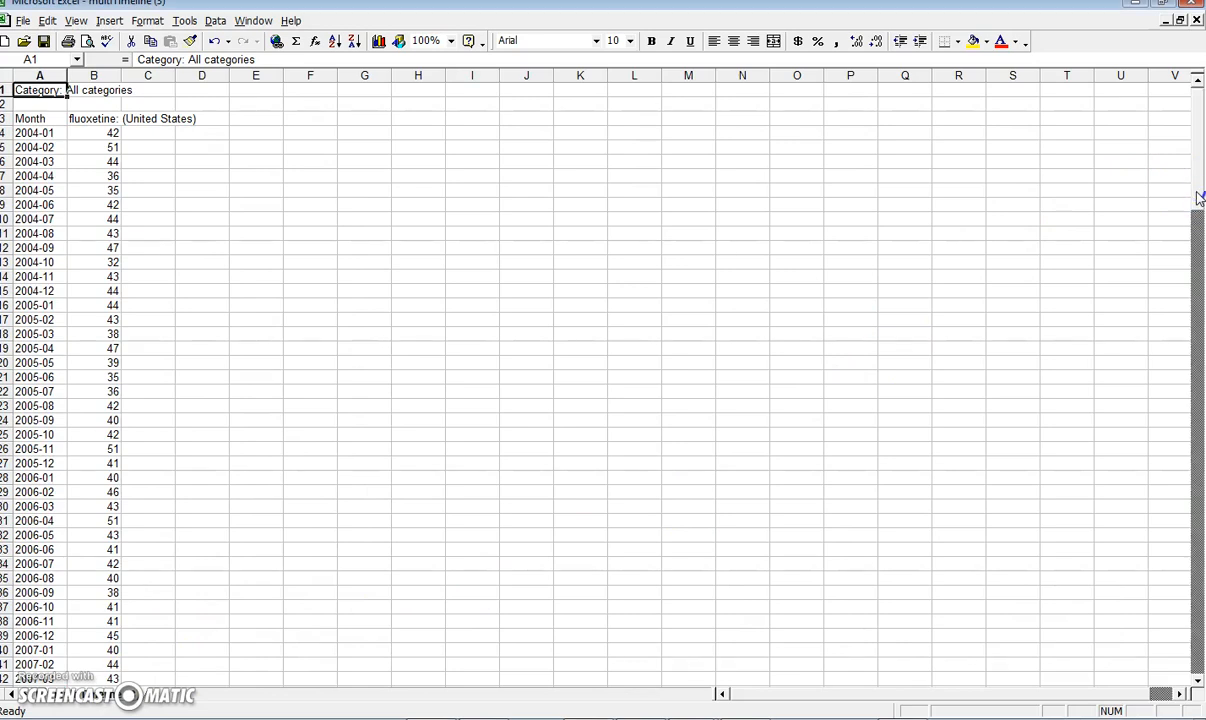
pyautogui.moveTo(1197, 207); pyautogui.dragTo(1136, 116)
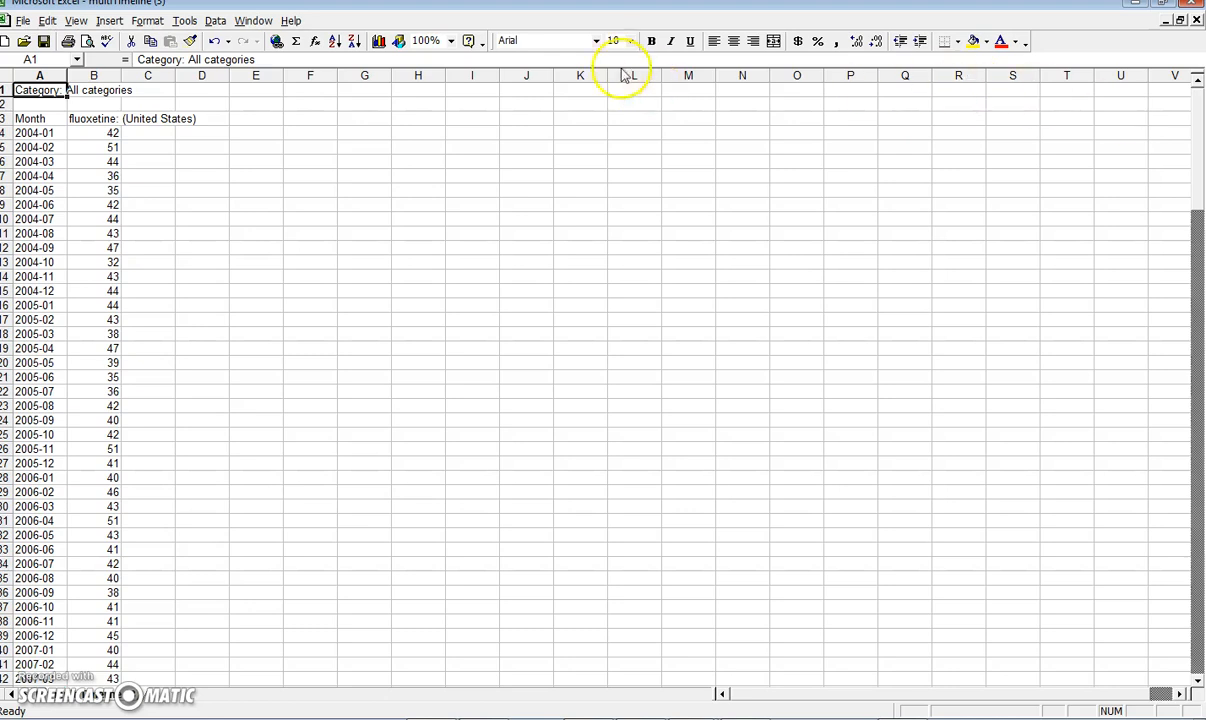
# Copy column B of the fluoxetine-only workbook into column D of the multiTimeline (2) workbook, starting at D1
pyautogui.click(94, 78)
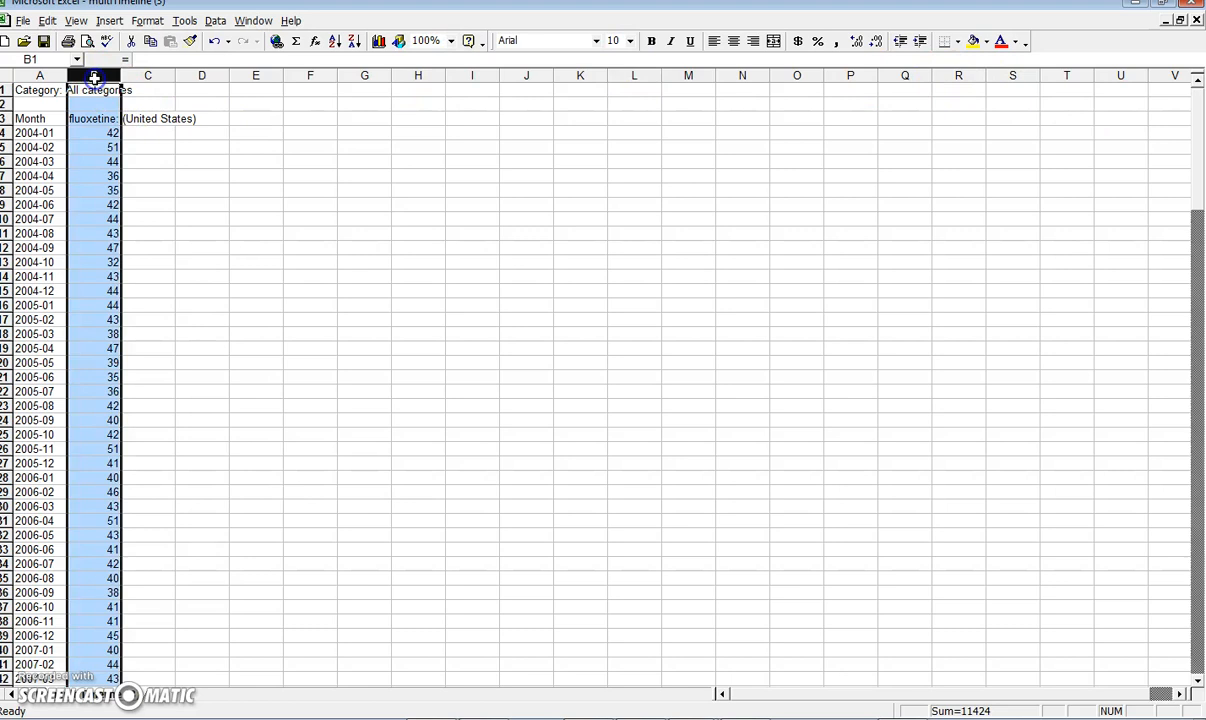
pyautogui.hotkey('ctrl', 'c')
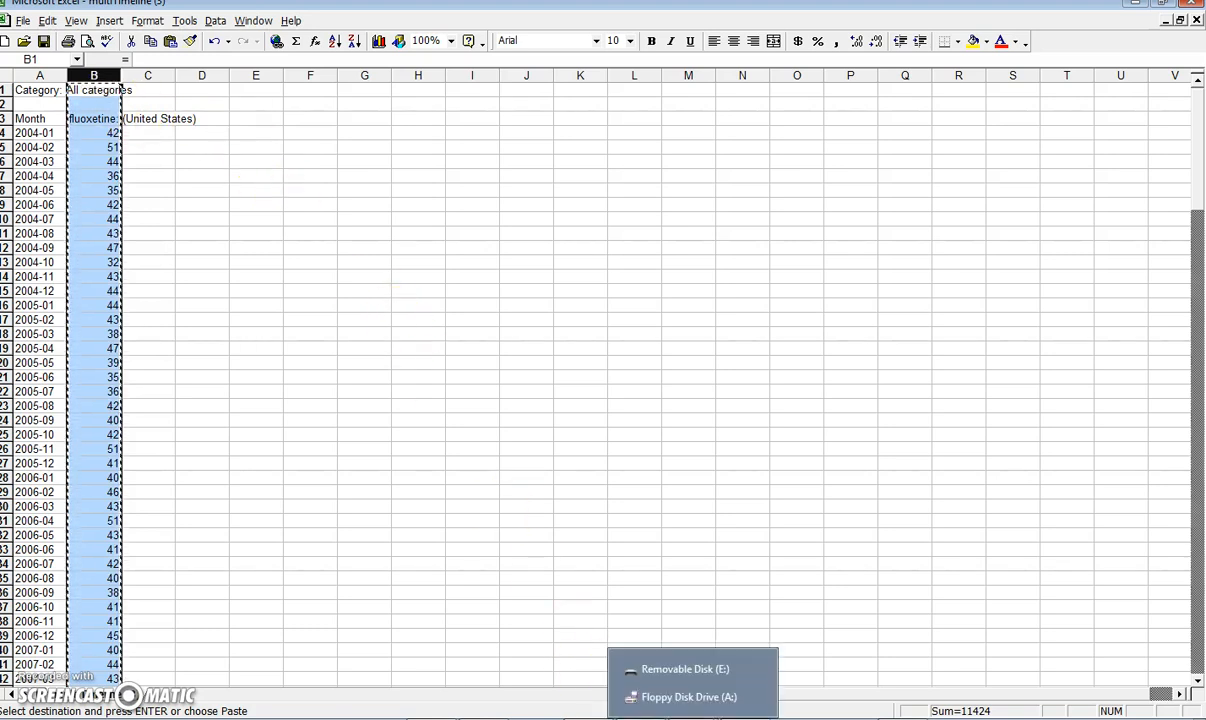
pyautogui.moveTo(598, 717)
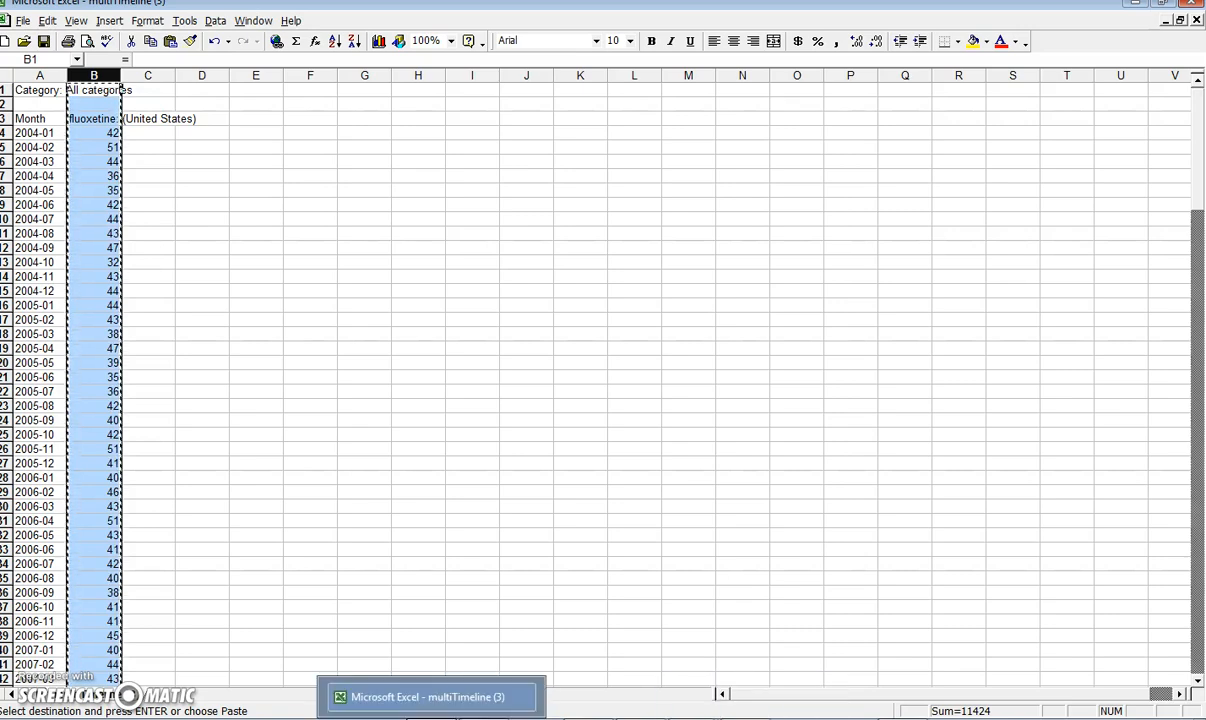
pyautogui.click(431, 718)
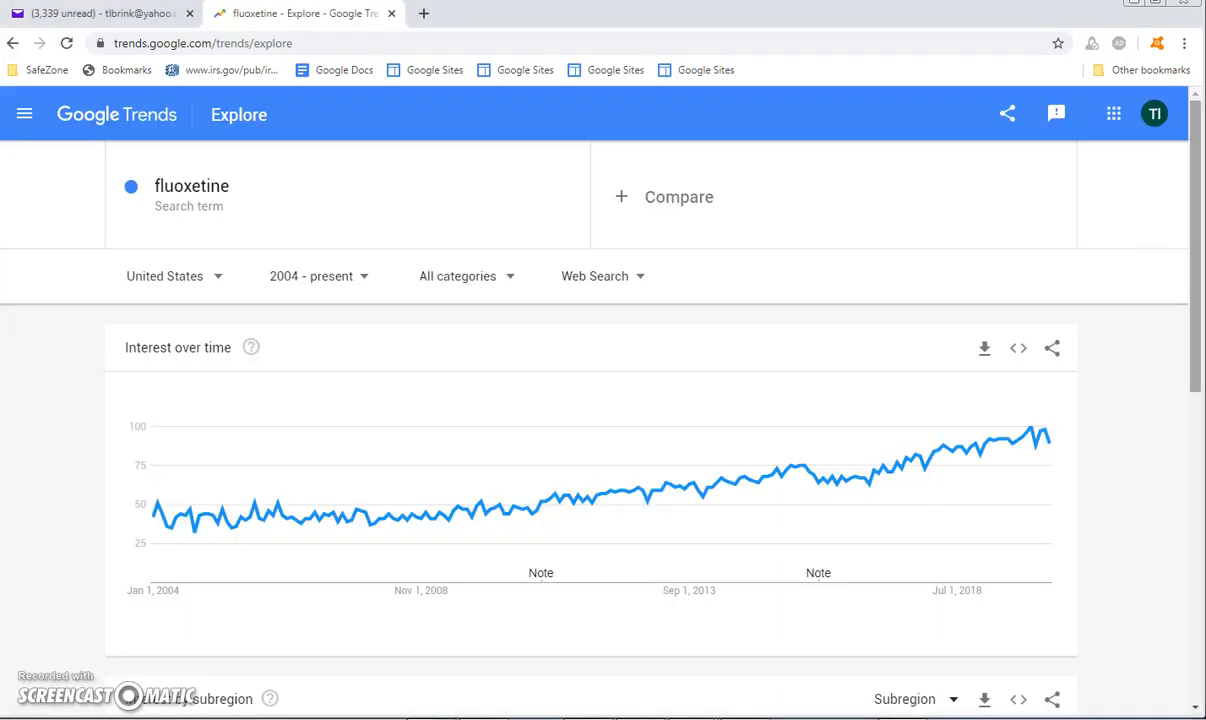
pyautogui.click(375, 718)
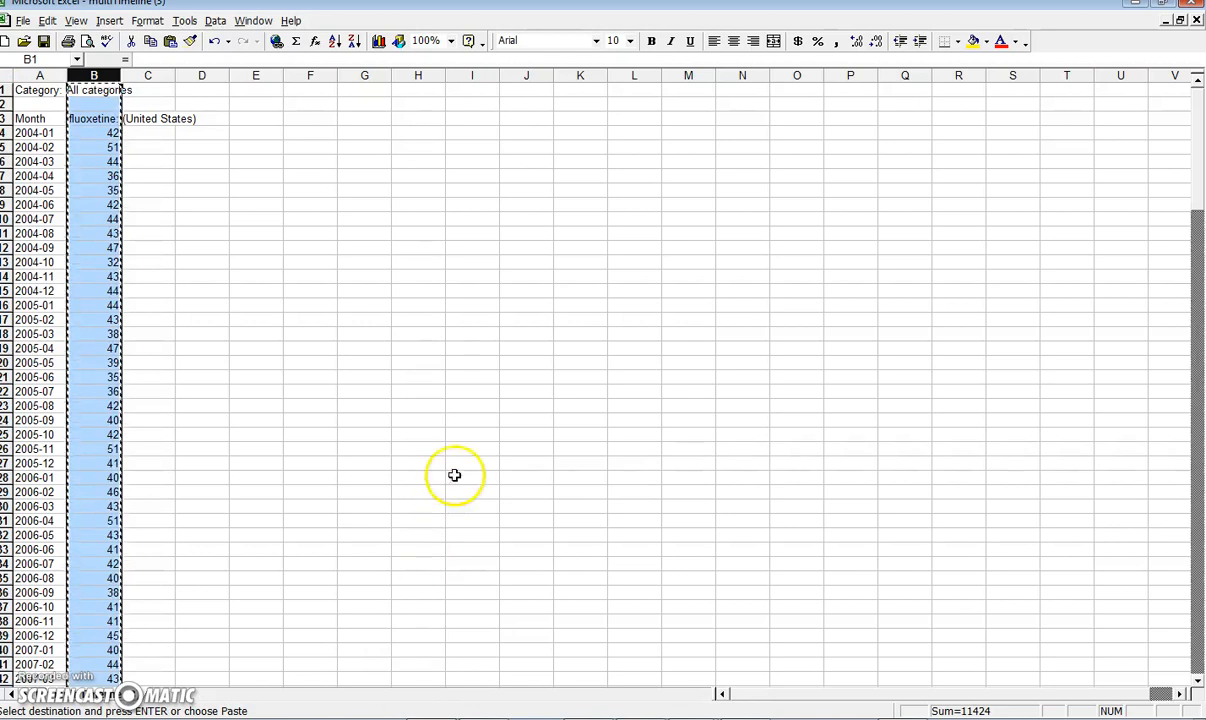
pyautogui.click(1166, 21)
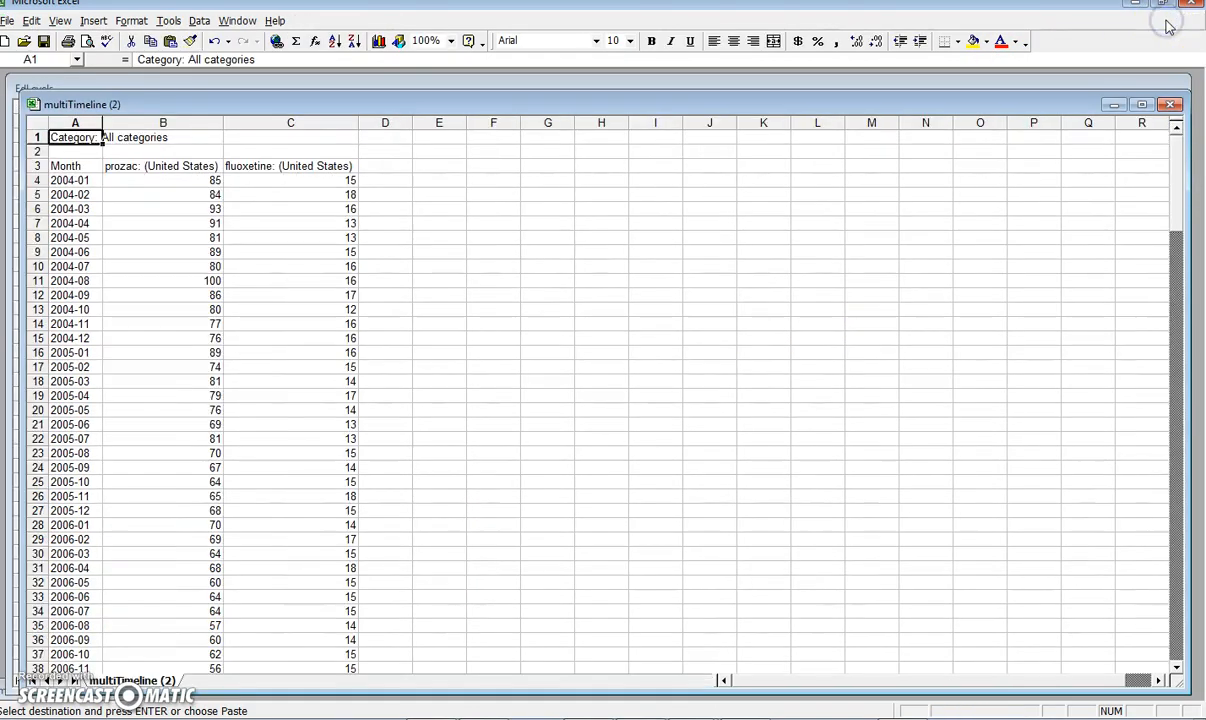
pyautogui.click(386, 137)
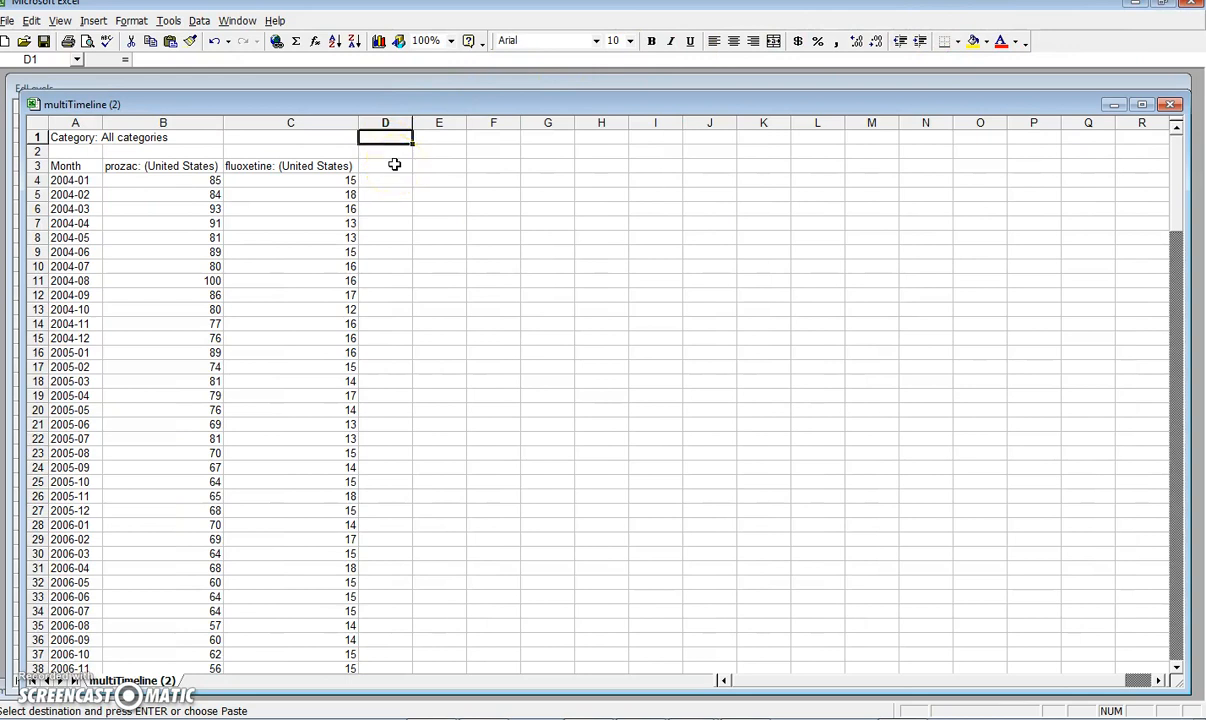
pyautogui.hotkey('ctrl', 'v')
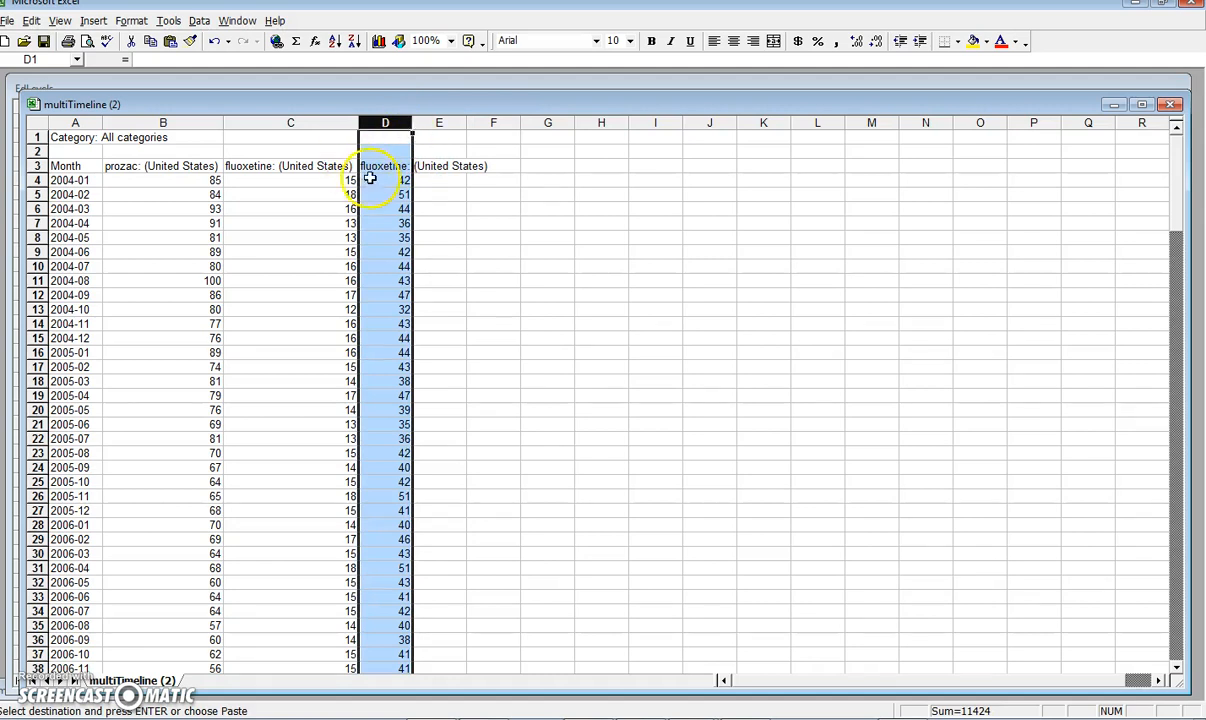
# Change the header in cell C3 to "fluoxetine (by Prozac)"
pyautogui.click(303, 166)
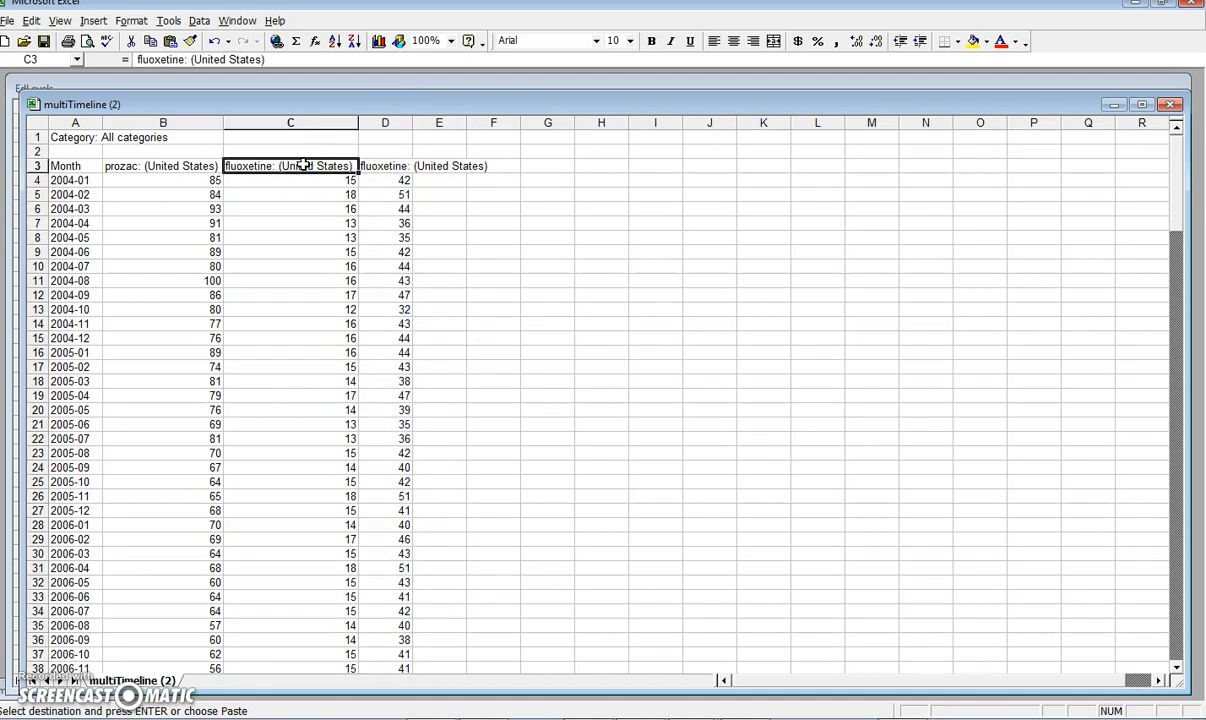
pyautogui.write('flue')
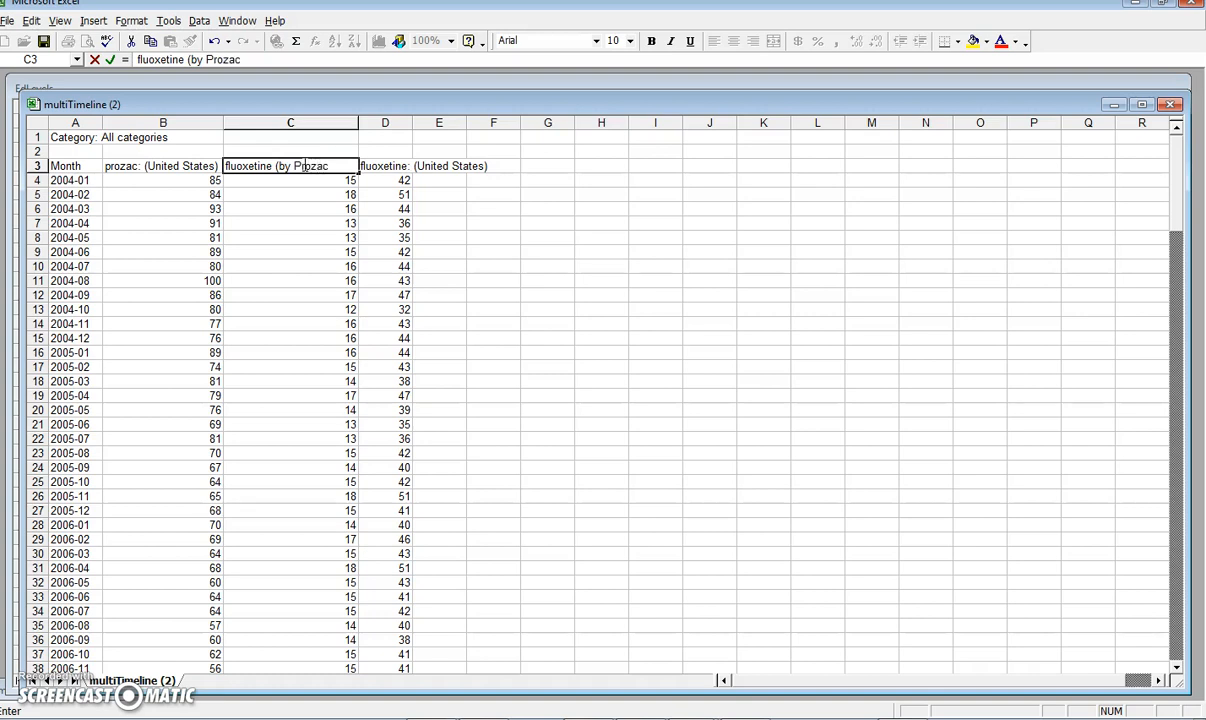
pyautogui.press('Return')
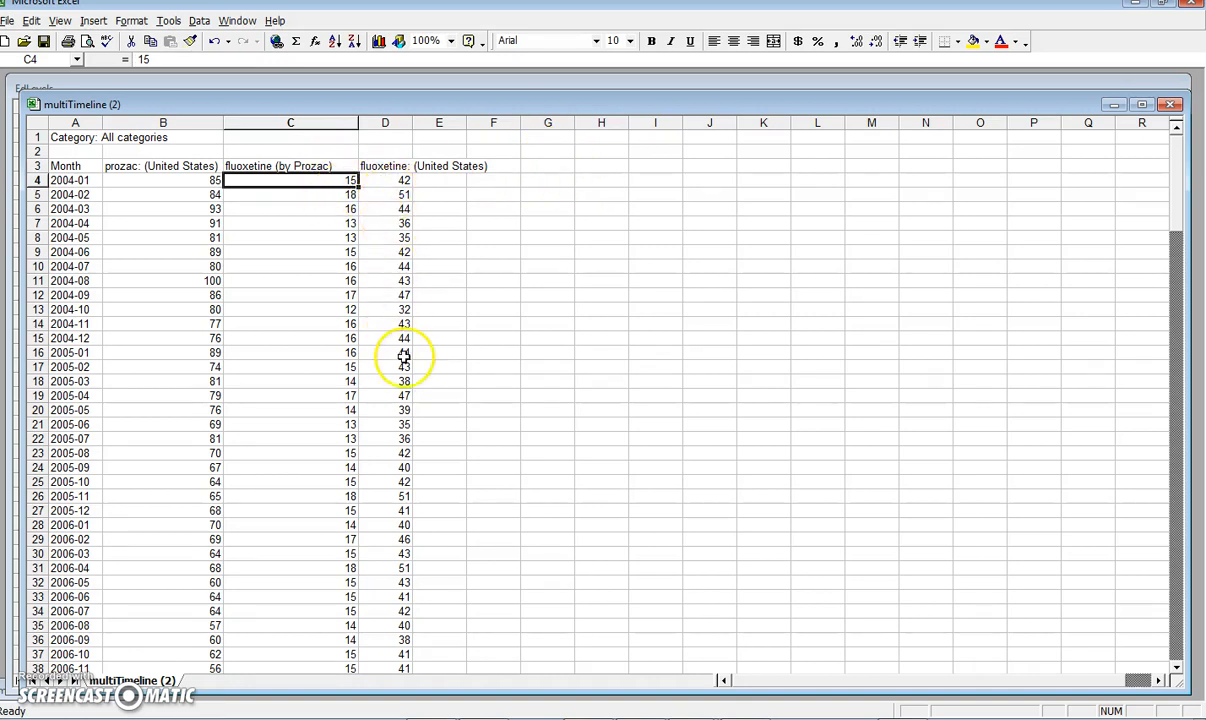
# Look through the monthly rows and widen column D to fit its fluoxetine header
pyautogui.moveTo(1177, 220); pyautogui.dragTo(1175, 348)
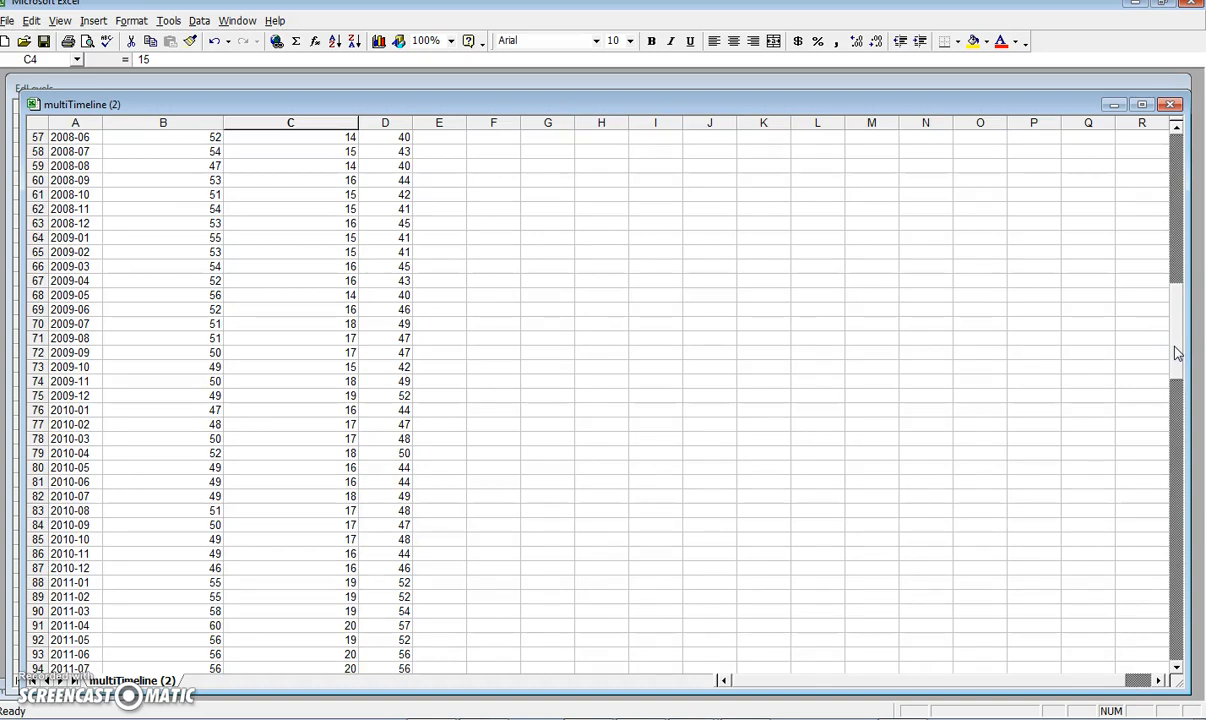
pyautogui.moveTo(1176, 352); pyautogui.dragTo(1182, 115)
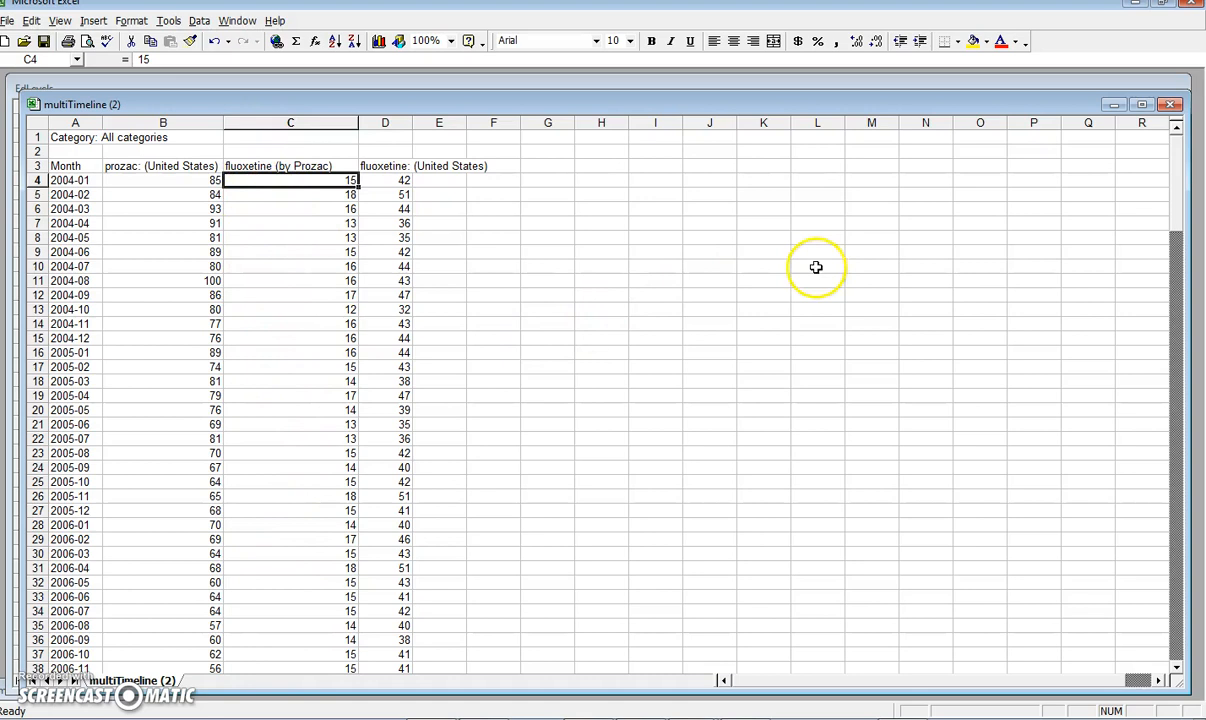
pyautogui.moveTo(1176, 218); pyautogui.dragTo(1171, 170)
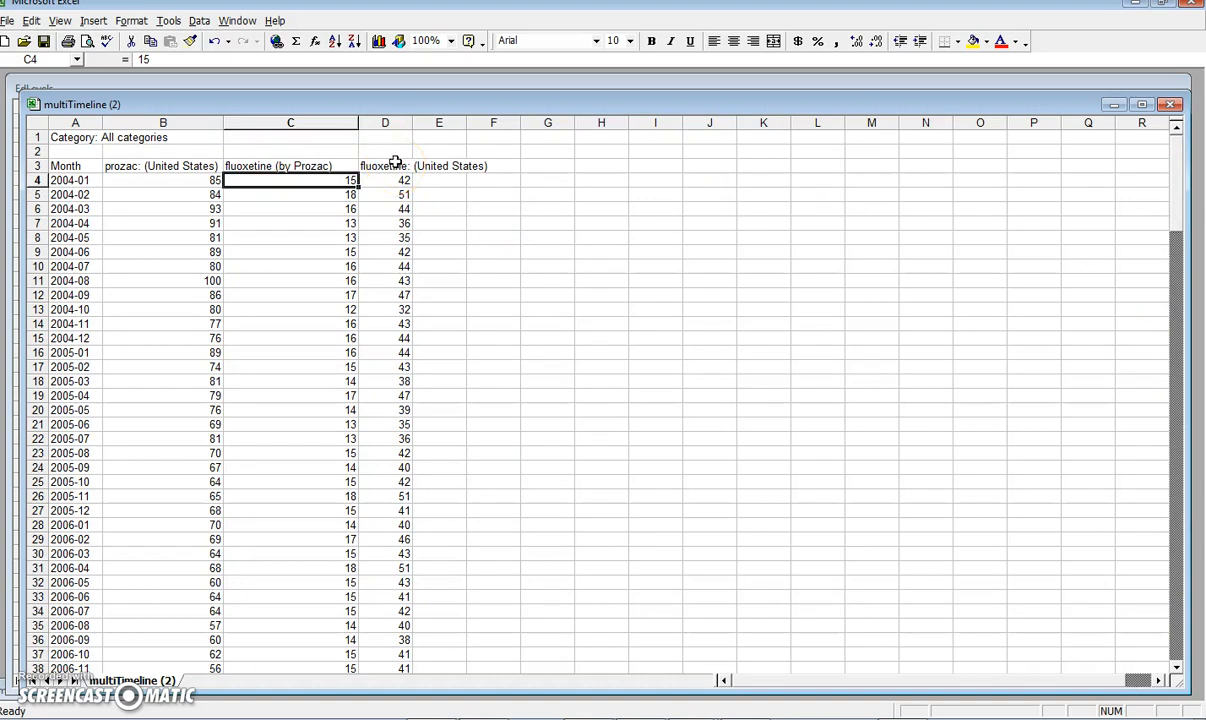
pyautogui.doubleClick(412, 122)
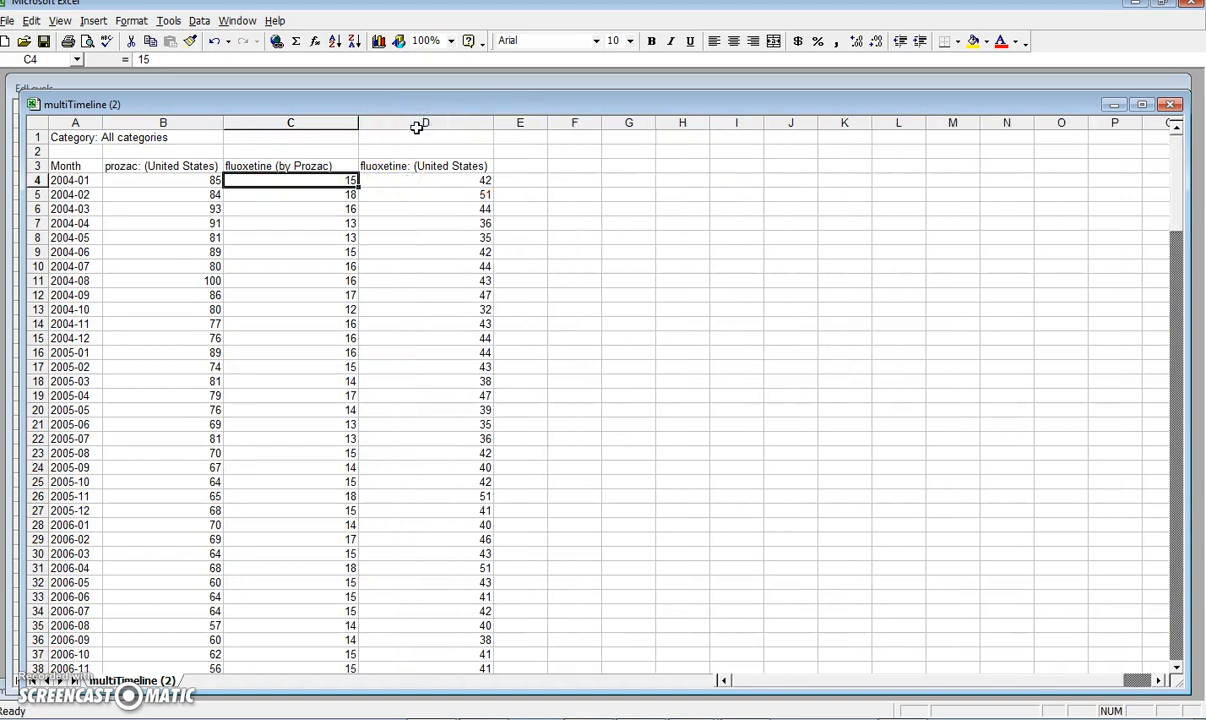